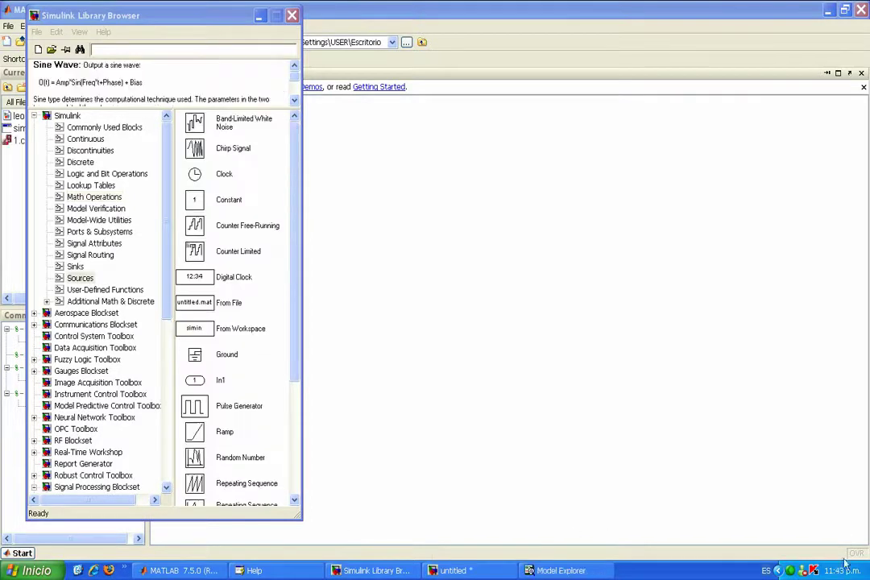
{"action": "left_click", "coordinate": [298, 574]}
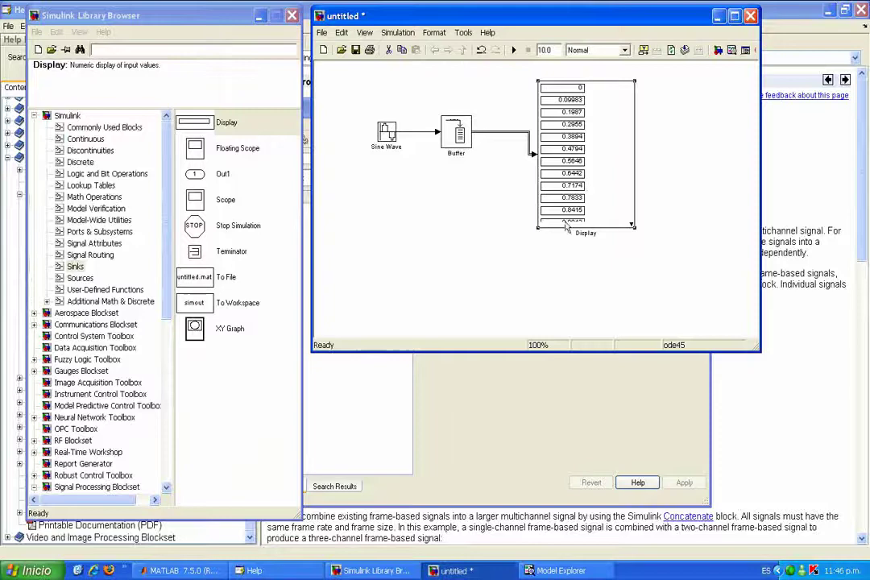
{"action": "right_click", "coordinate": [741, 566]}
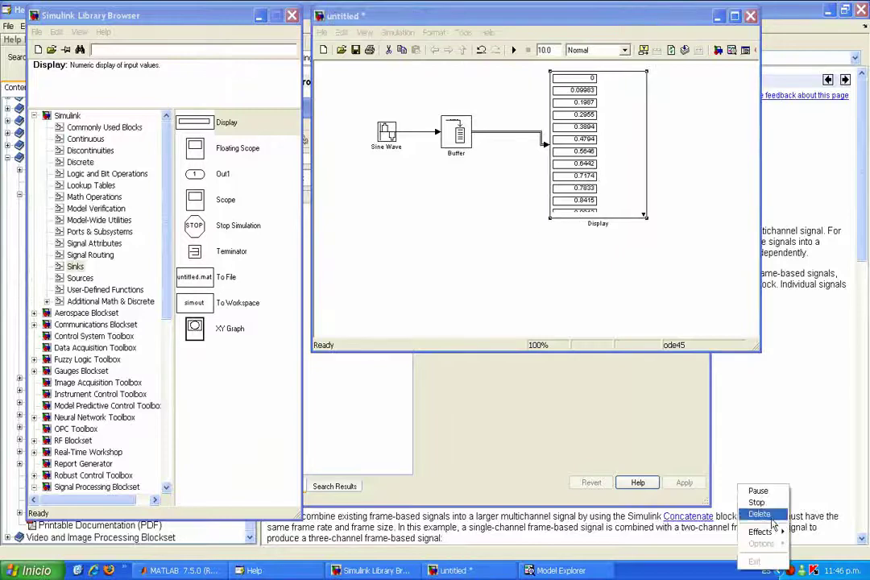
{"action": "left_click", "coordinate": [767, 514]}
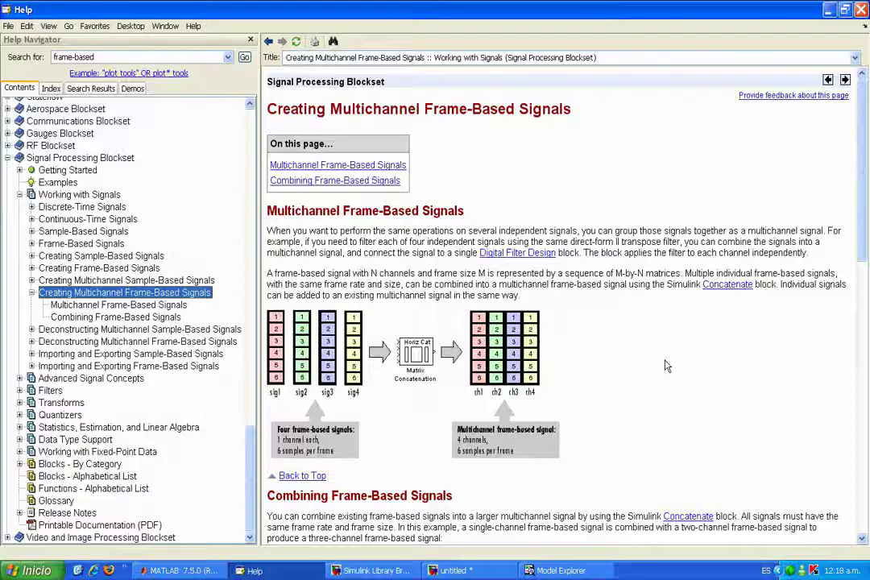
Step: In the untitled model, inspect the frequency and sample time parameters of the Sine Wave and Sine Wave1 blocks
{"action": "left_click", "coordinate": [503, 573]}
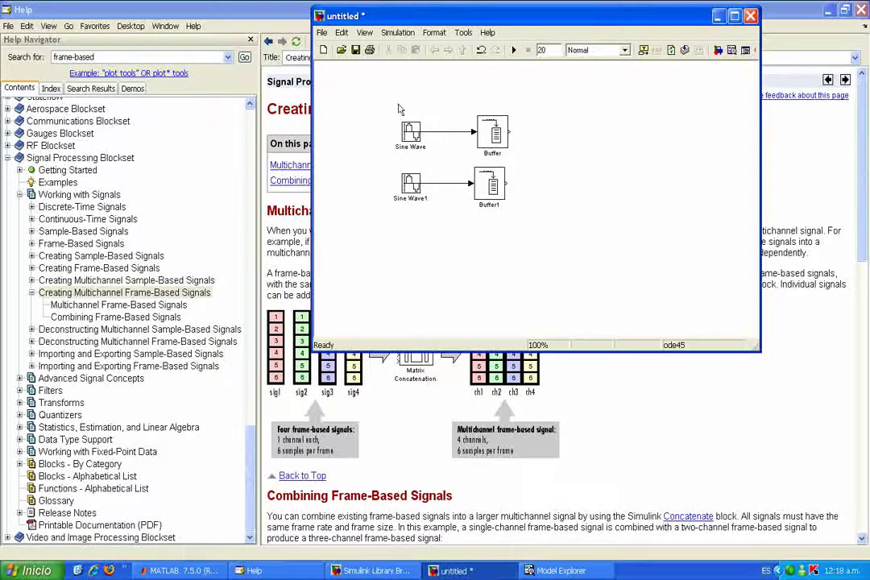
{"action": "double_click", "coordinate": [411, 133]}
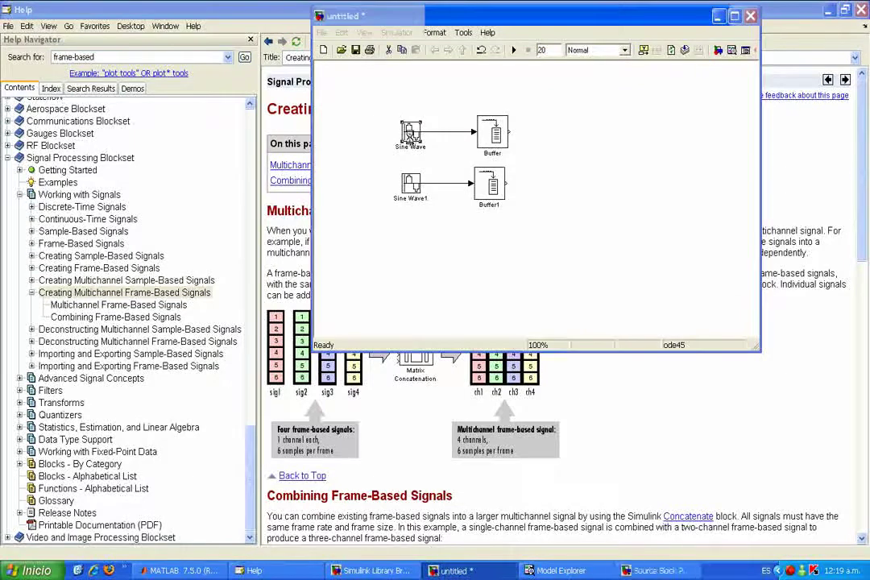
{"action": "double_click", "coordinate": [459, 329]}
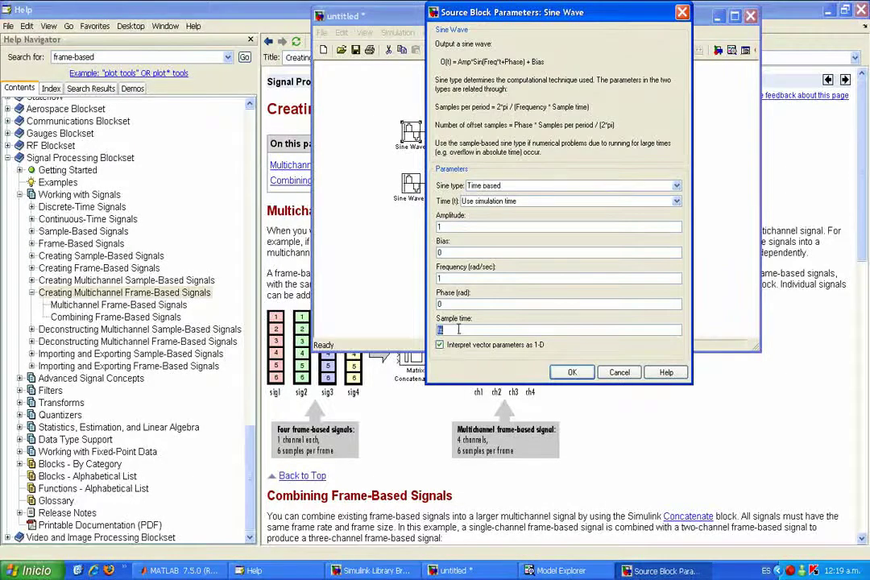
{"action": "double_click", "coordinate": [450, 276]}
{"action": "left_click", "coordinate": [555, 364]}
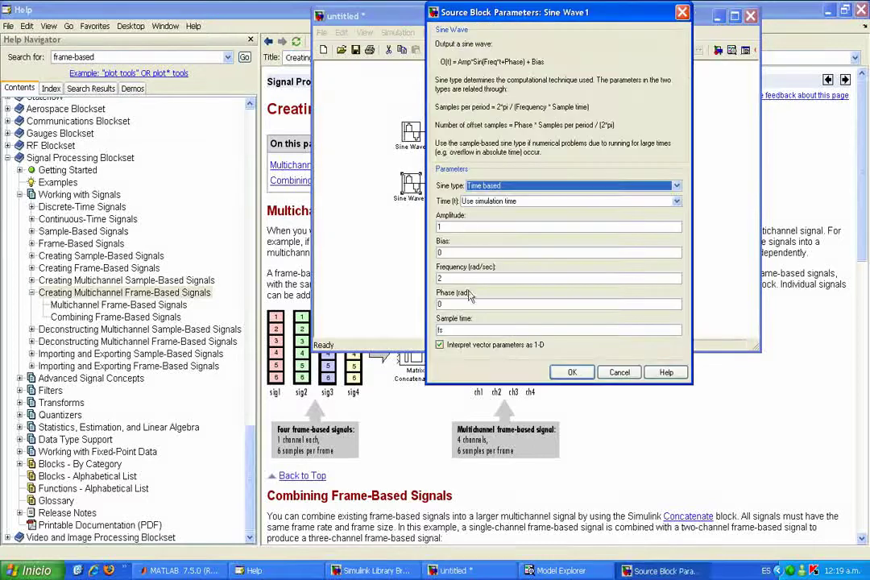
{"action": "left_click", "coordinate": [562, 368]}
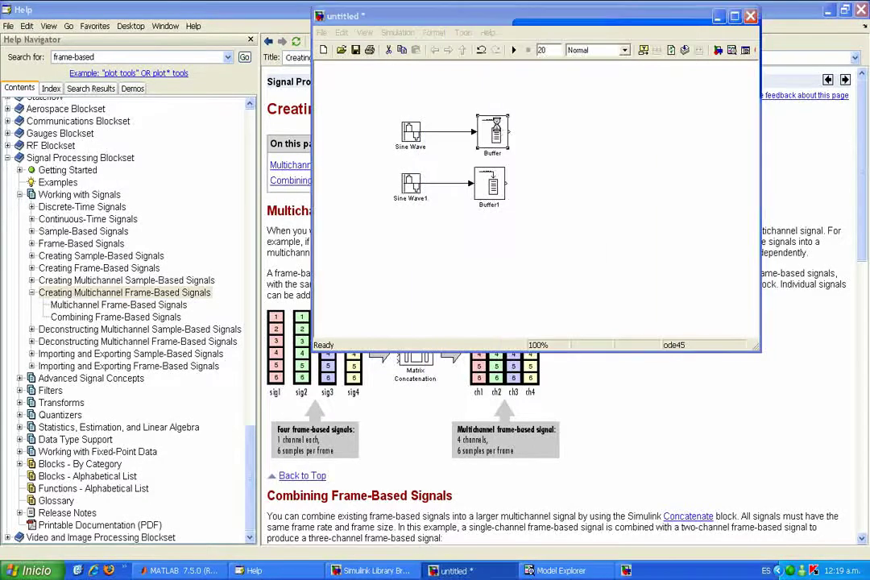
Step: Check the output buffer size of the Buffer and Buffer1 blocks
{"action": "double_click", "coordinate": [492, 132]}
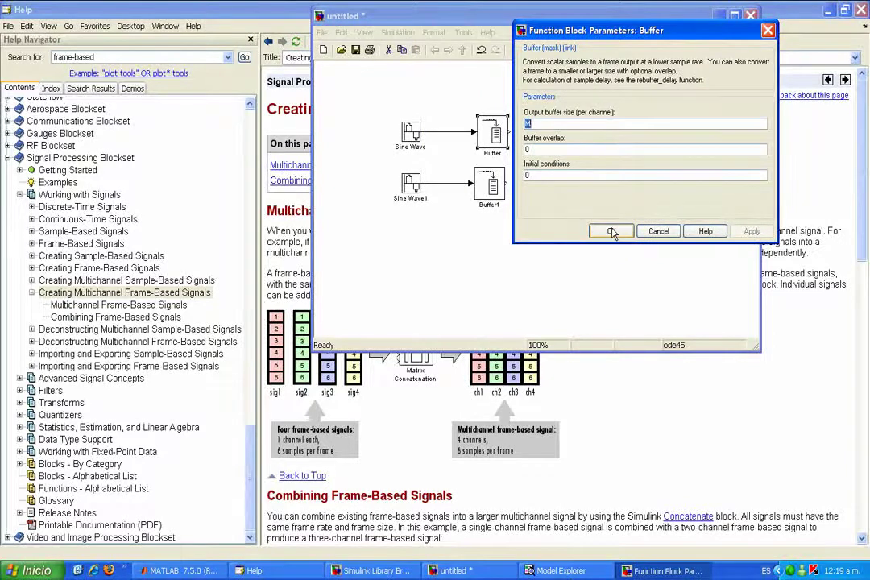
{"action": "left_click", "coordinate": [611, 232]}
{"action": "double_click", "coordinate": [494, 184]}
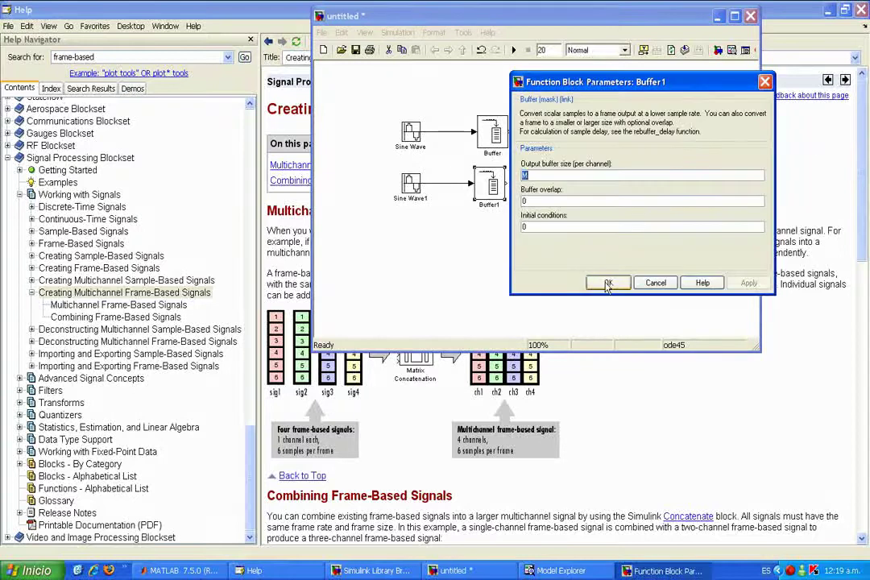
{"action": "left_click", "coordinate": [607, 283]}
Step: Inspect the variables fs and M in the model workspace with Model Explorer, and return to the model
{"action": "left_click", "coordinate": [732, 50]}
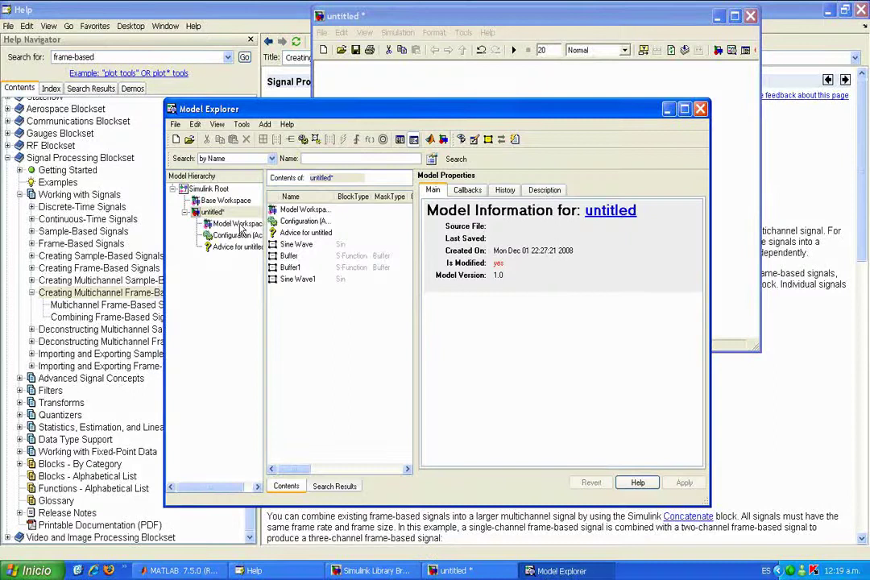
{"action": "left_click", "coordinate": [239, 226]}
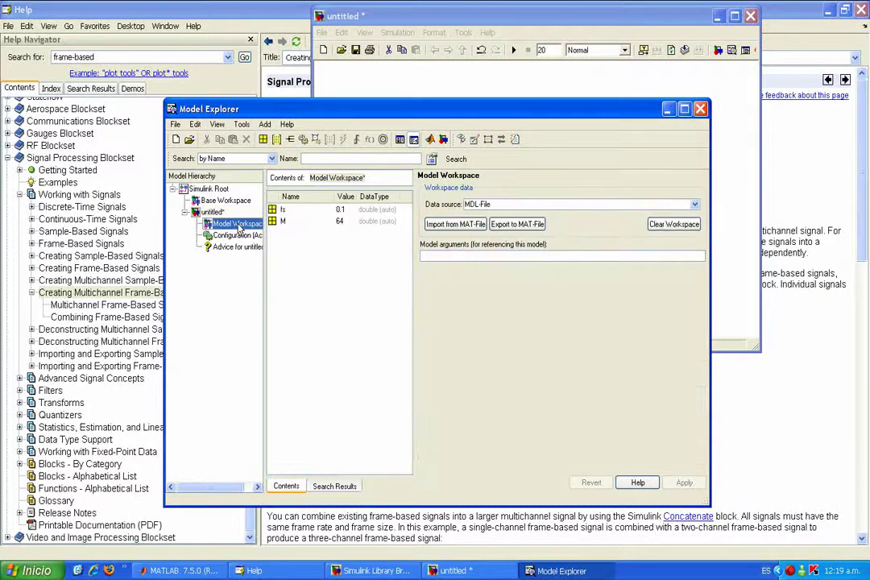
{"action": "left_click", "coordinate": [284, 210]}
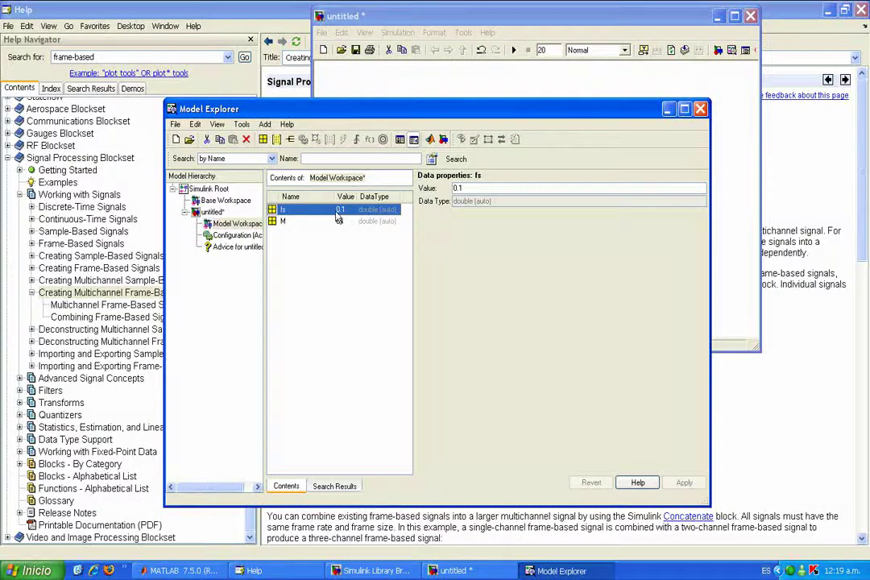
{"action": "left_click", "coordinate": [346, 222]}
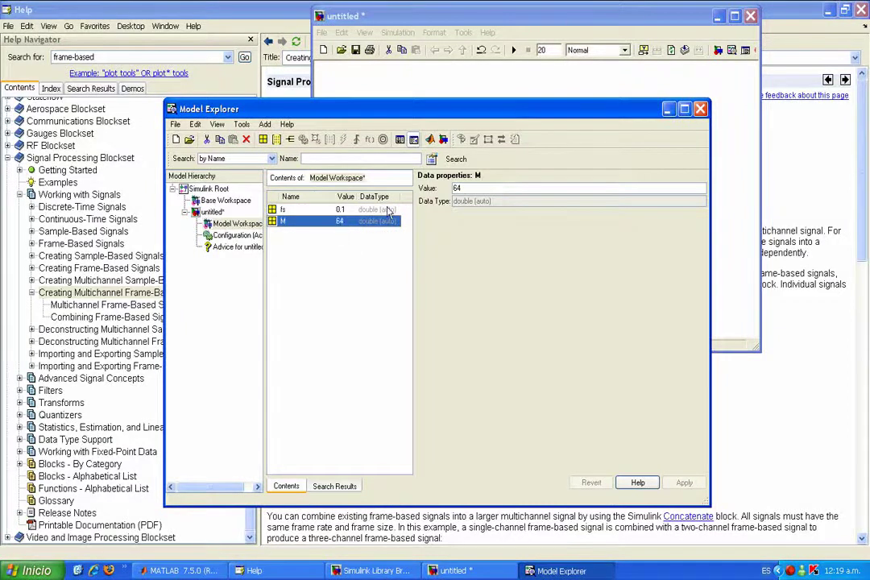
{"action": "key", "text": "alt+F4"}
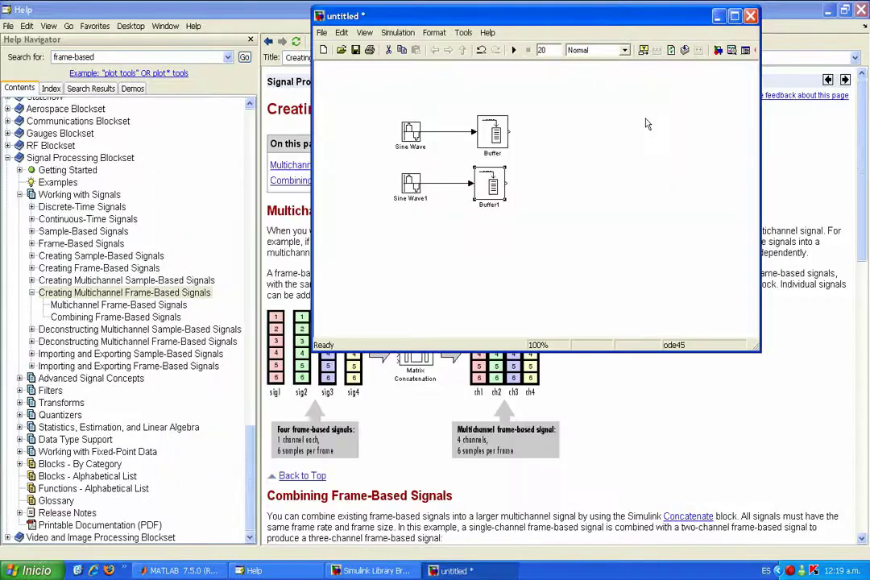
{"action": "left_click", "coordinate": [565, 170]}
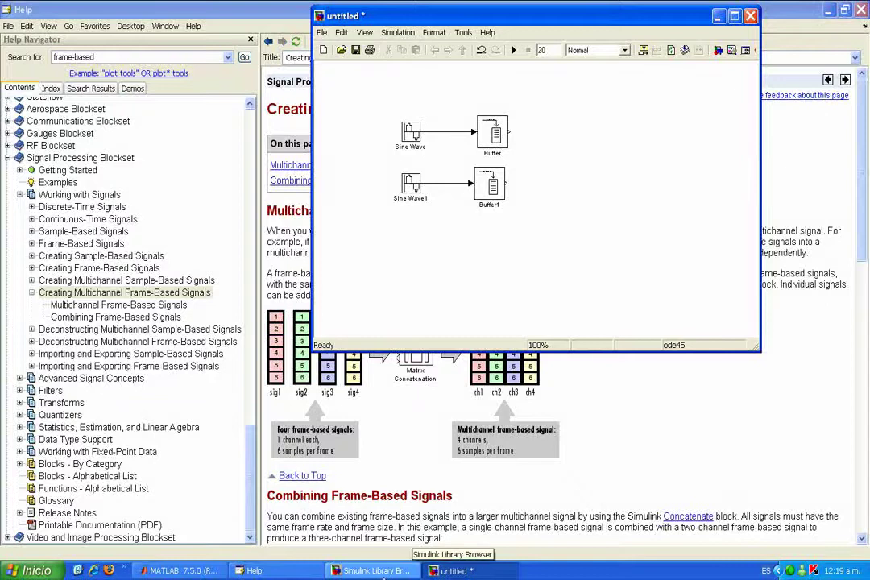
Step: Add a Display block from the Simulink Sinks library and connect it to the output of the upper Buffer
{"action": "left_click", "coordinate": [360, 571]}
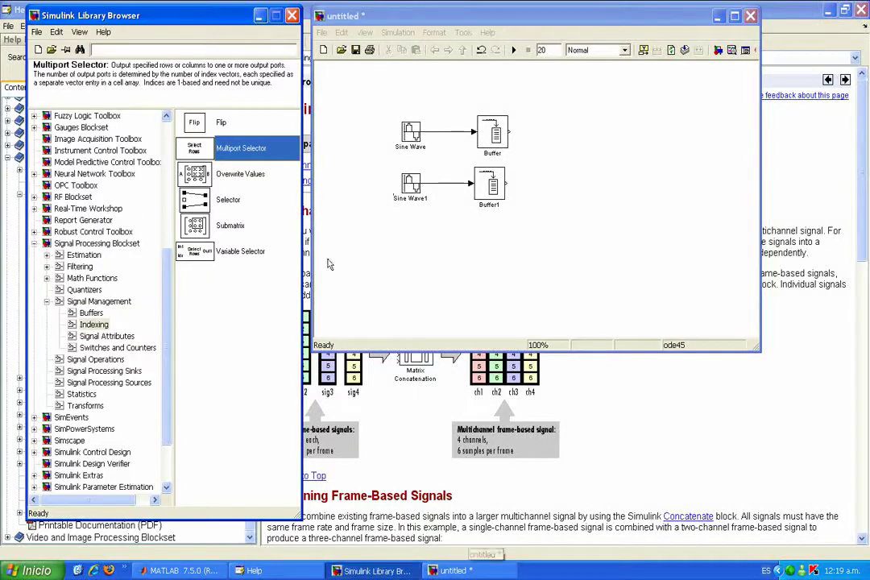
{"action": "left_click_drag", "start_coordinate": [167, 299], "coordinate": [129, 139]}
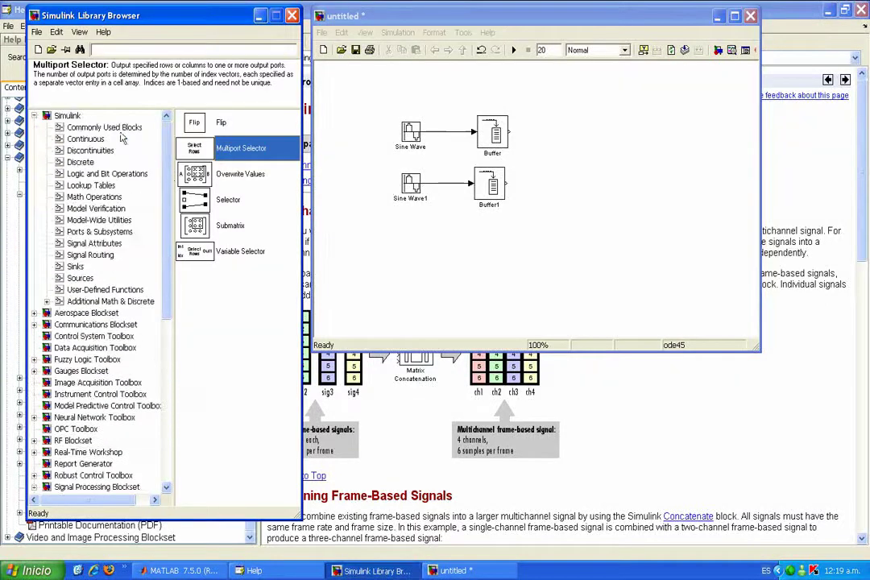
{"action": "left_click", "coordinate": [81, 276]}
{"action": "left_click", "coordinate": [75, 266]}
{"action": "left_click", "coordinate": [80, 277]}
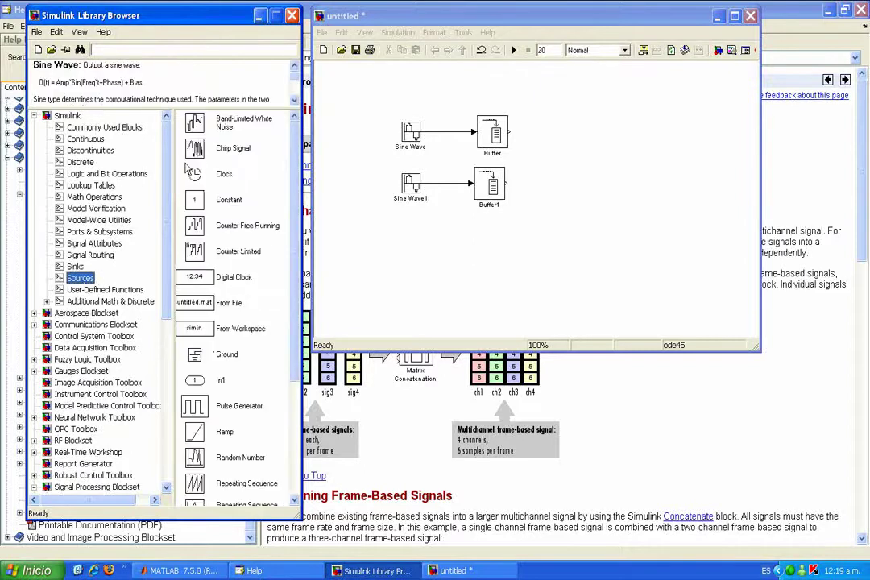
{"action": "left_click", "coordinate": [75, 266]}
{"action": "left_click", "coordinate": [236, 127]}
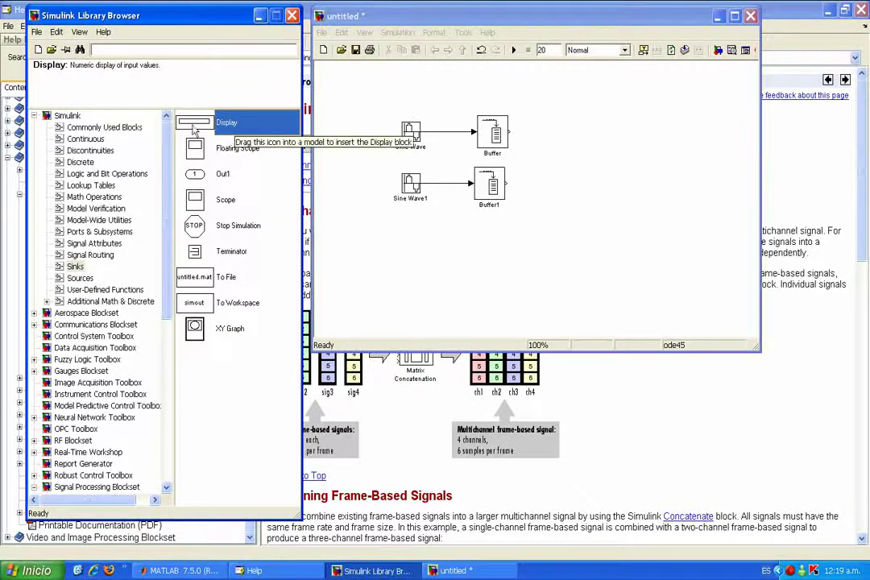
{"action": "left_click_drag", "start_coordinate": [185, 129], "coordinate": [509, 129]}
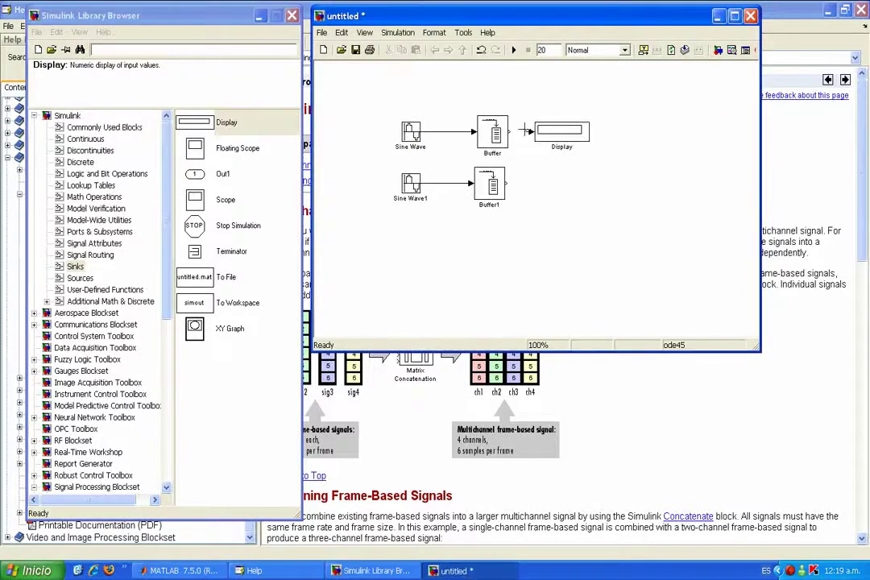
Step: Run the simulation and enlarge the Display block vertically to read its list of samples
{"action": "left_click", "coordinate": [513, 50]}
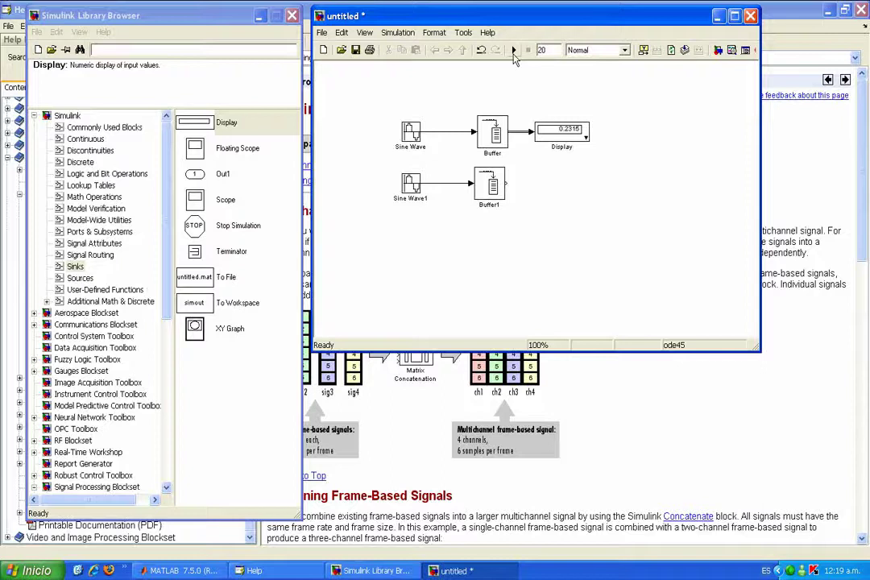
{"action": "left_click", "coordinate": [588, 142]}
{"action": "left_click_drag", "start_coordinate": [588, 142], "coordinate": [592, 286]}
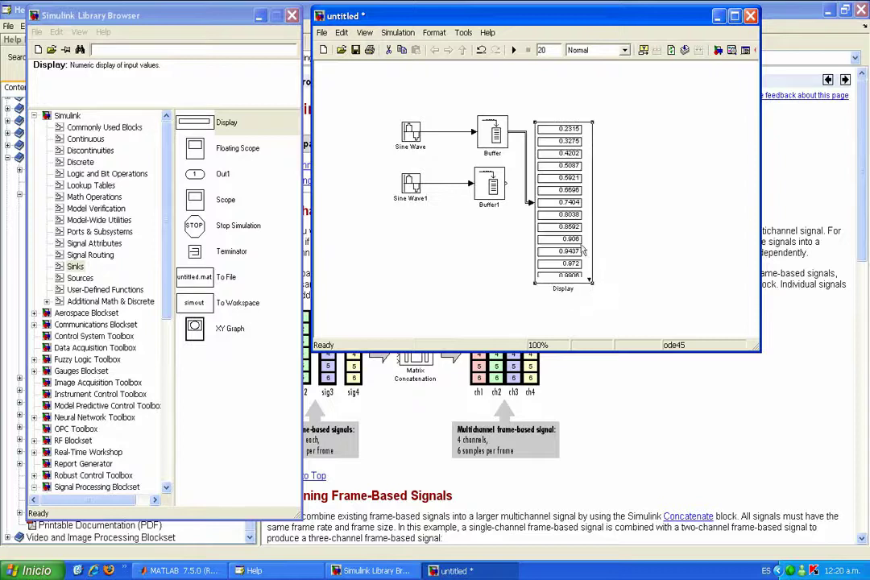
{"action": "left_click_drag", "start_coordinate": [582, 239], "coordinate": [622, 175]}
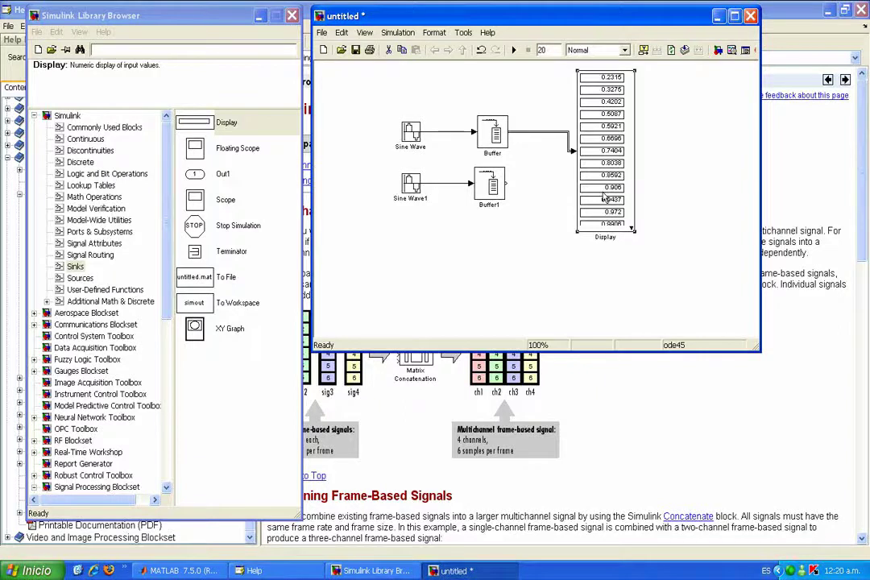
Step: Delete the Display block and the leftover signal line from the upper Buffer
{"action": "key", "text": "Delete"}
{"action": "left_click", "coordinate": [560, 132]}
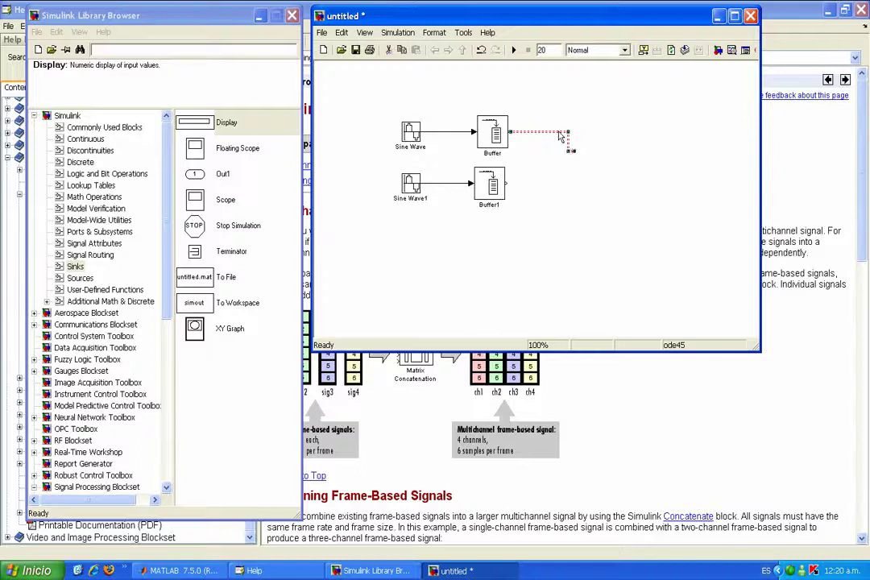
{"action": "key", "text": "Delete"}
Step: Add a Matrix Concatenate block from the Math Operations library beside the two Buffer blocks
{"action": "left_click", "coordinate": [95, 199]}
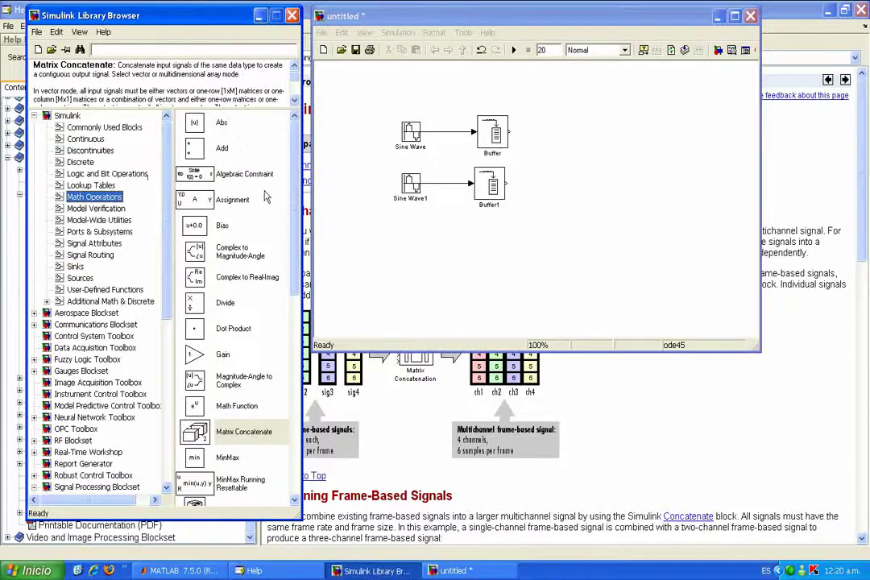
{"action": "left_click_drag", "start_coordinate": [295, 203], "coordinate": [286, 274]}
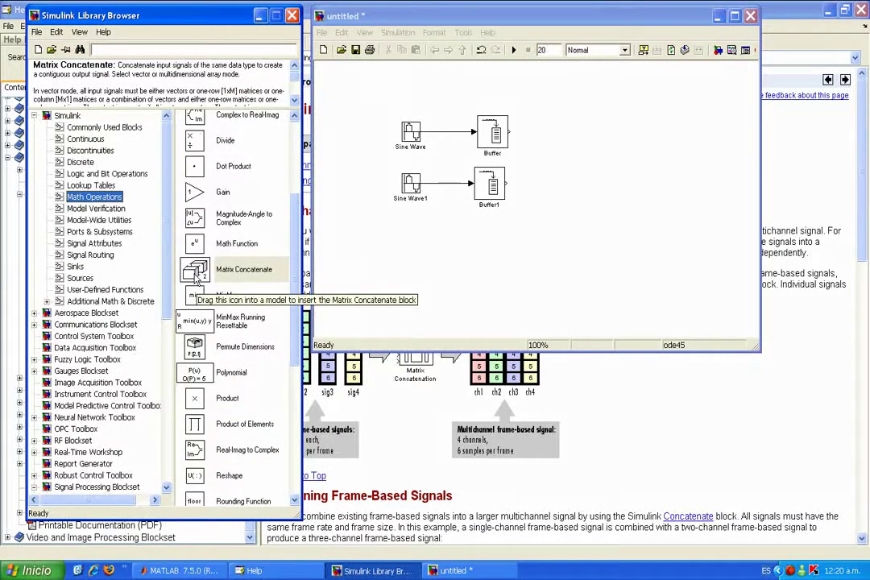
{"action": "left_click_drag", "start_coordinate": [195, 277], "coordinate": [554, 163]}
Step: Configure Matrix Concatenate with 2 inputs, multidimensional array mode and concatenate dimension 2, and connect both Buffer outputs to it
{"action": "double_click", "coordinate": [554, 164]}
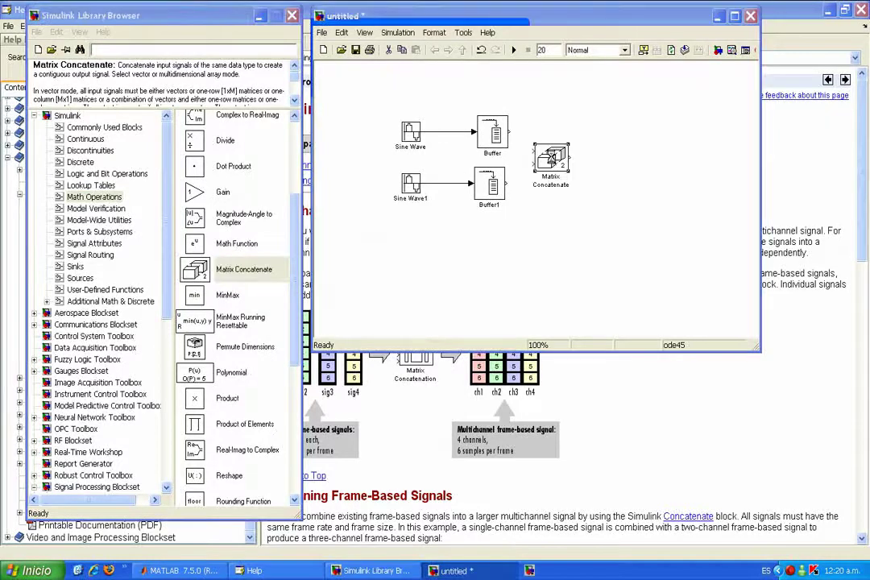
{"action": "left_click_drag", "start_coordinate": [358, 62], "coordinate": [591, 55]}
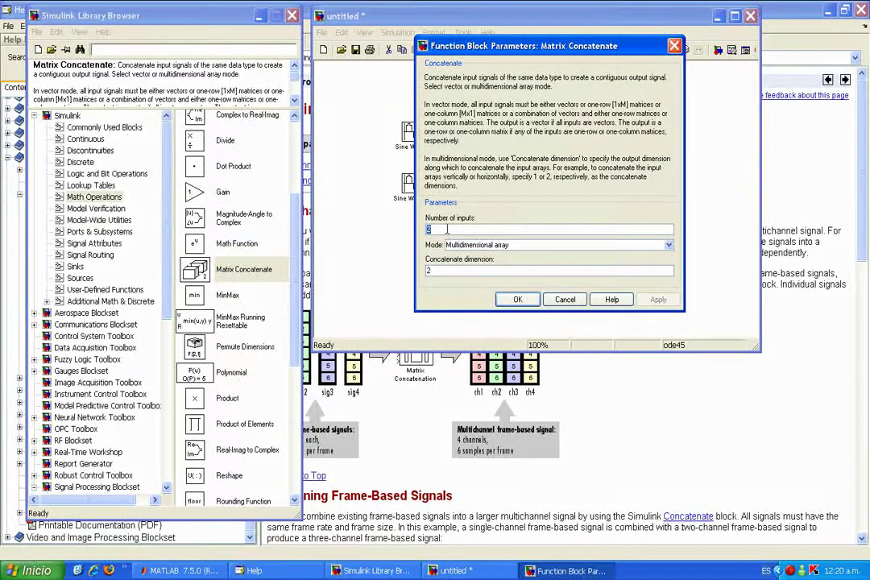
{"action": "type", "text": "2"}
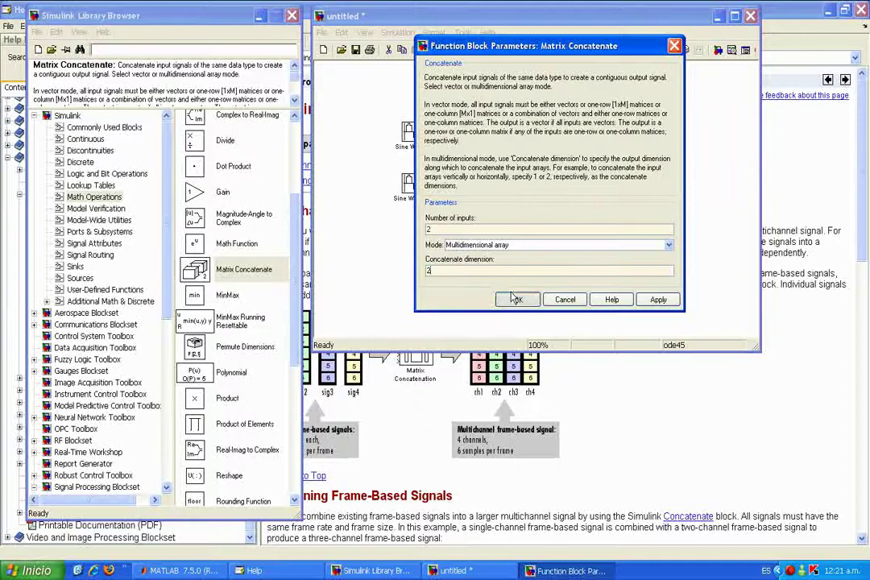
{"action": "key", "text": "Return"}
{"action": "mouse_move", "coordinate": [535, 151]}
{"action": "left_mouse_down"}
{"action": "mouse_move", "coordinate": [544, 147]}
{"action": "mouse_move", "coordinate": [525, 144]}
{"action": "mouse_move", "coordinate": [542, 167]}
{"action": "mouse_move", "coordinate": [544, 159]}
{"action": "left_mouse_up"}
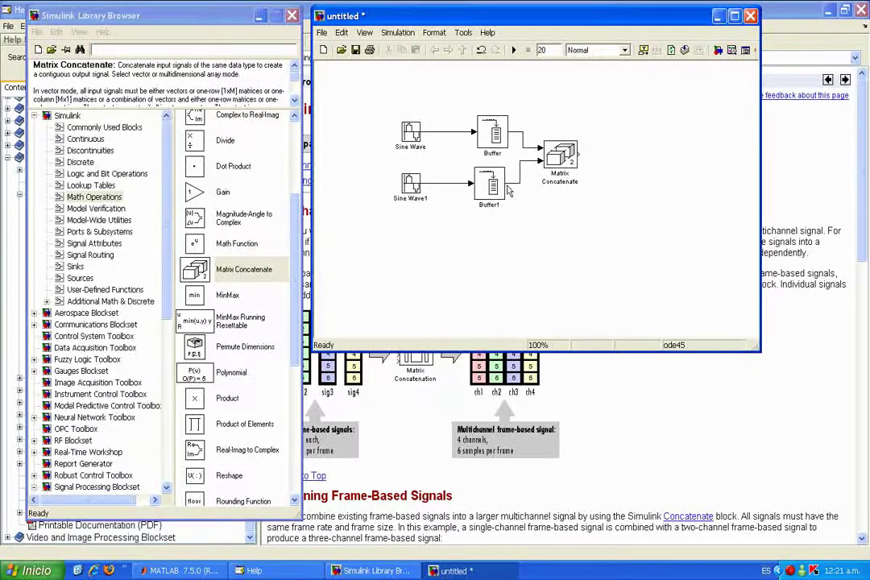
Step: Add a Display block from the Sinks library and connect it to the Matrix Concatenate output
{"action": "left_click", "coordinate": [245, 185]}
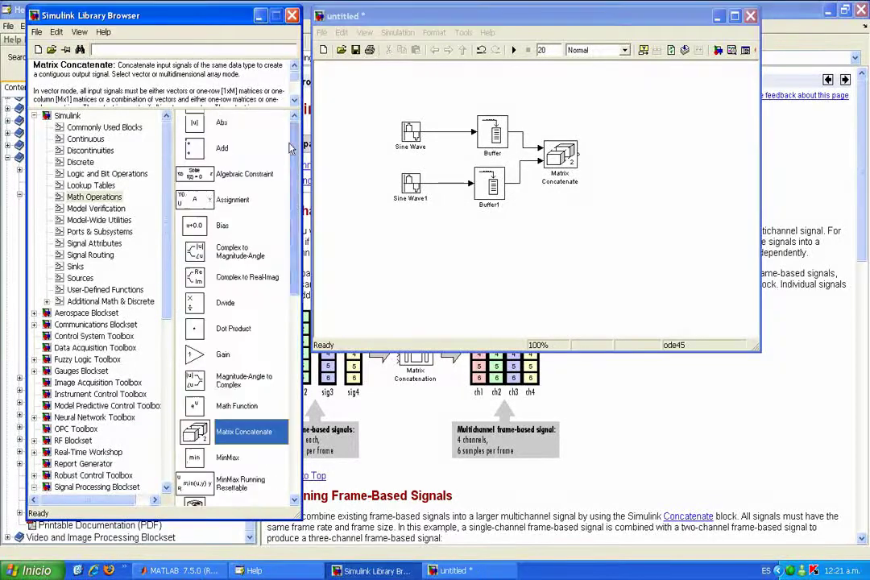
{"action": "left_click", "coordinate": [75, 266]}
{"action": "left_click_drag", "start_coordinate": [193, 121], "coordinate": [602, 155]}
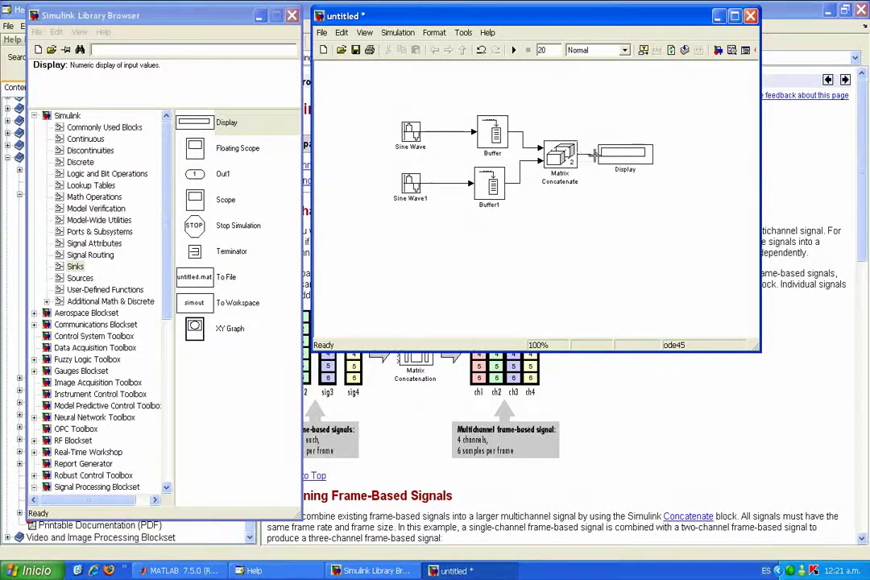
{"action": "left_click", "coordinate": [603, 158]}
Step: Run the simulation and enlarge the Display block to examine the two-column output matrix
{"action": "left_click", "coordinate": [515, 50]}
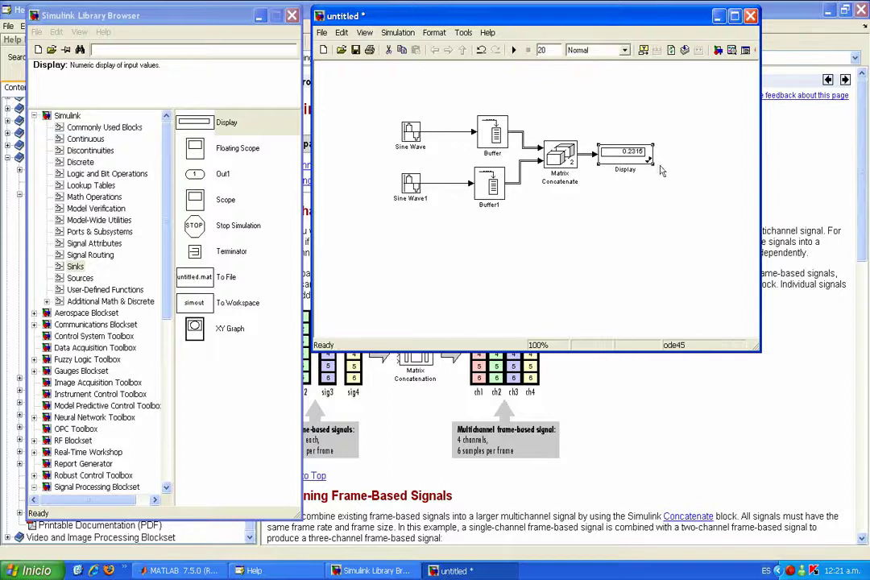
{"action": "double_click", "coordinate": [625, 157]}
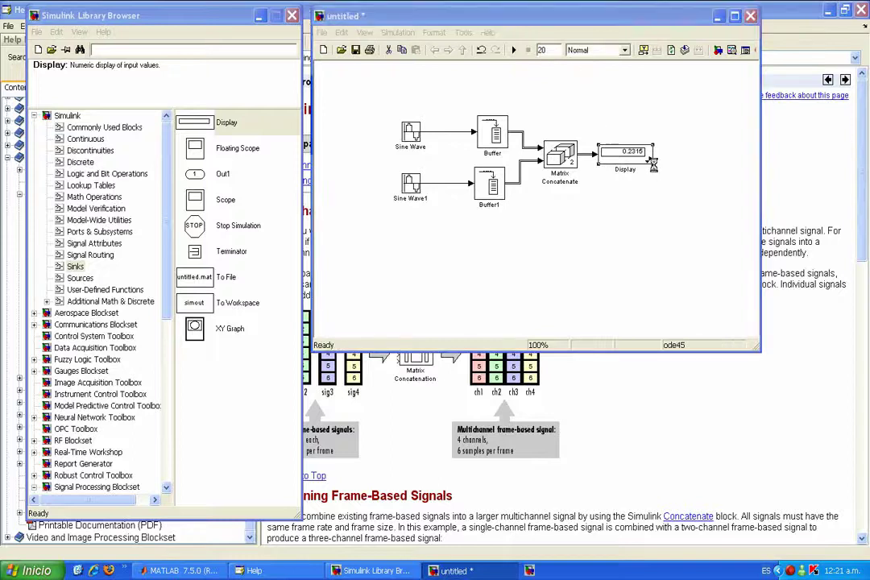
{"action": "left_click", "coordinate": [544, 87]}
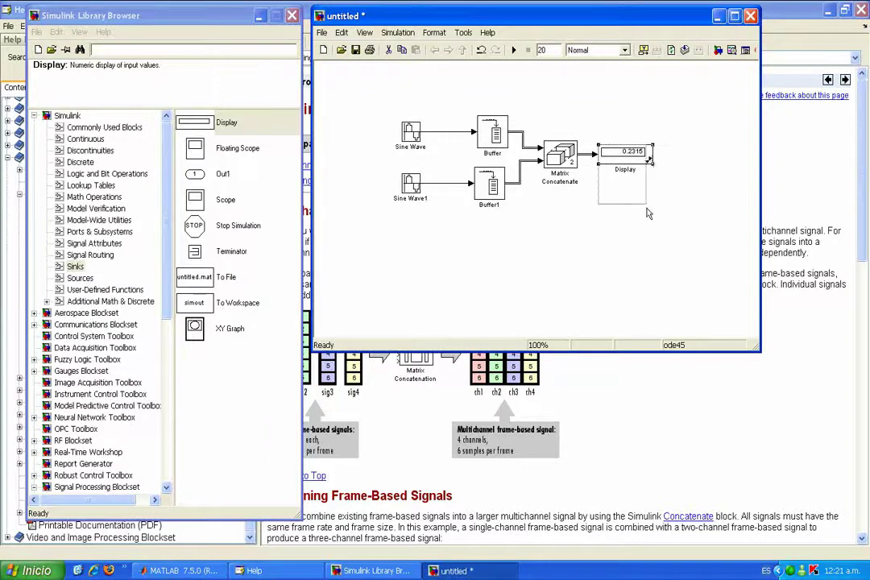
{"action": "left_click_drag", "start_coordinate": [652, 163], "coordinate": [730, 305]}
{"action": "left_click_drag", "start_coordinate": [683, 216], "coordinate": [682, 207]}
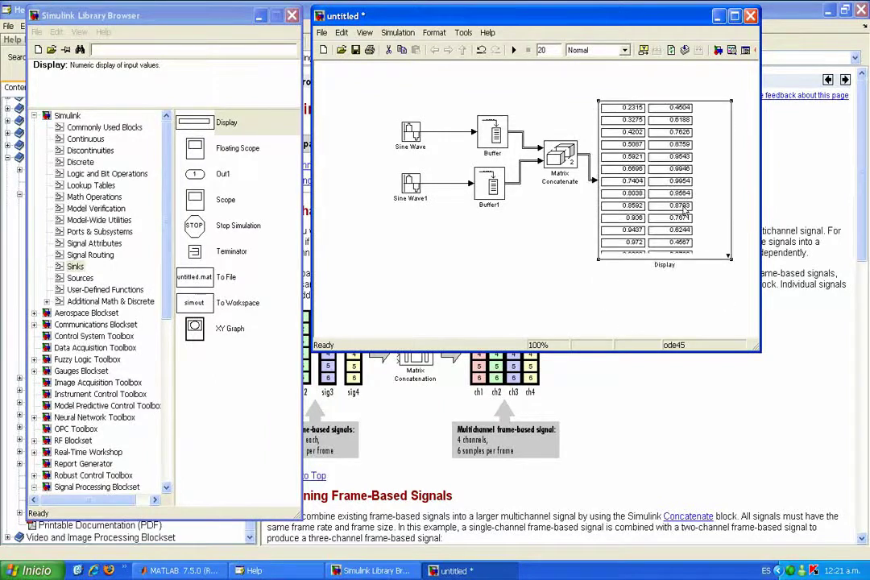
Step: Replace the Display block with a Vector Scope from Signal Processing Sinks, connected to the Matrix Concatenate output and aligned with it
{"action": "key", "text": "Delete"}
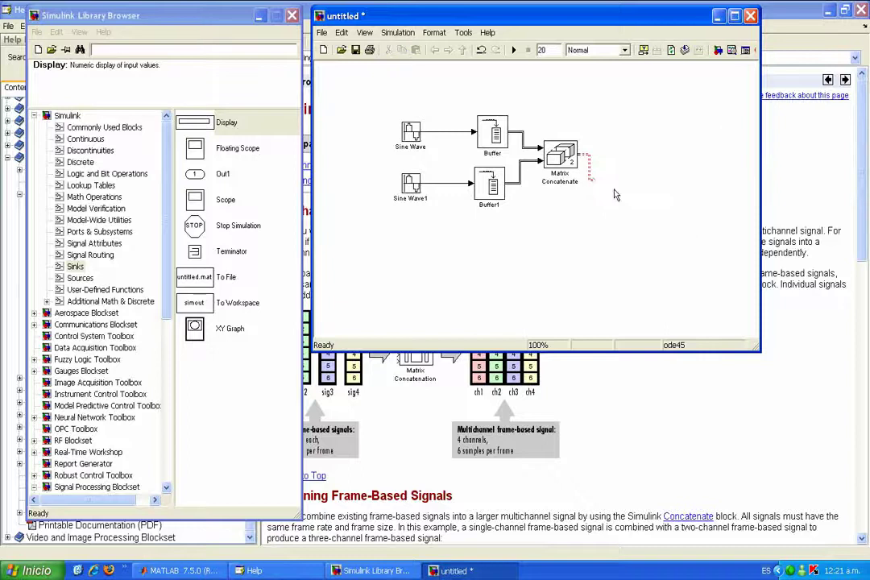
{"action": "left_click_drag", "start_coordinate": [161, 236], "coordinate": [165, 382]}
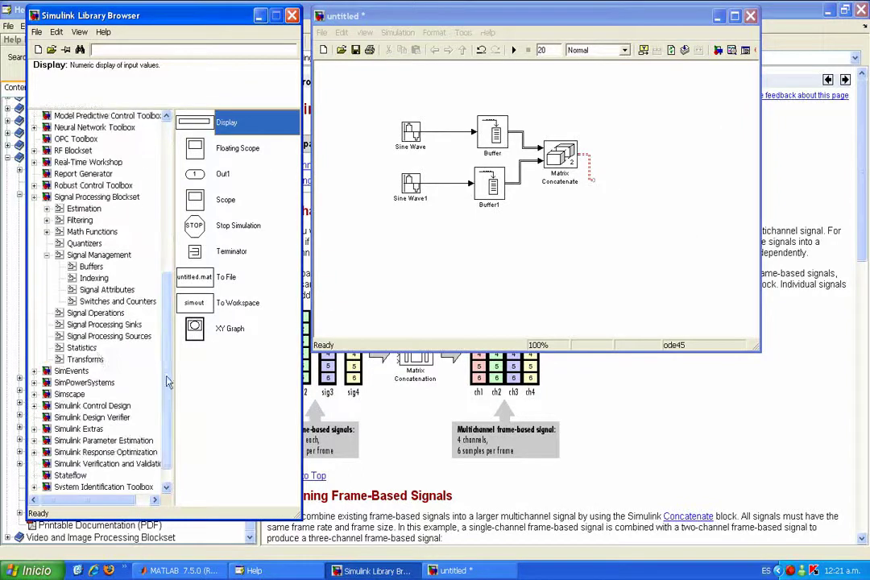
{"action": "left_click", "coordinate": [89, 324]}
{"action": "left_click_drag", "start_coordinate": [216, 355], "coordinate": [644, 163]}
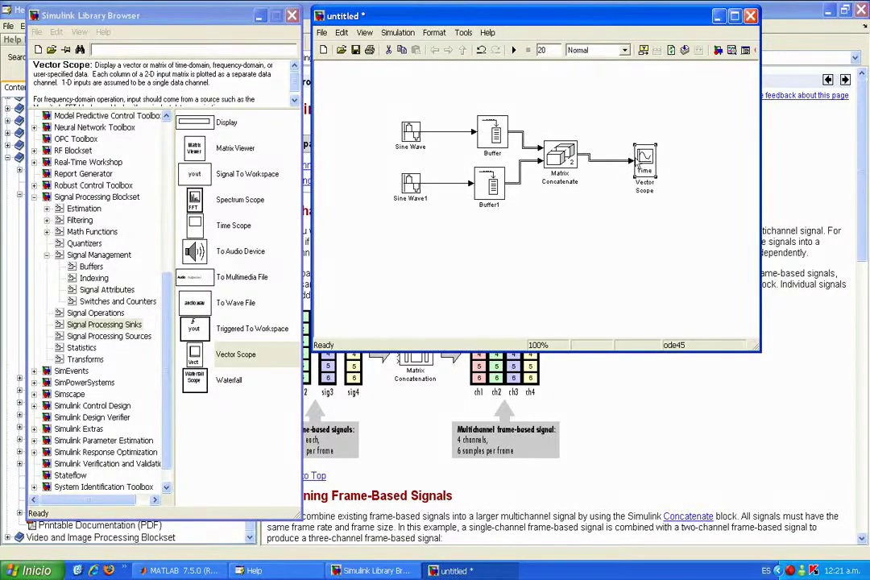
{"action": "key", "text": "Up"}
{"action": "key", "text": "Up"}
{"action": "key", "text": "Up"}
{"action": "key", "text": "Up"}
{"action": "key", "text": "Up"}
{"action": "key", "text": "Up"}
{"action": "key", "text": "Up"}
{"action": "key", "text": "Up"}
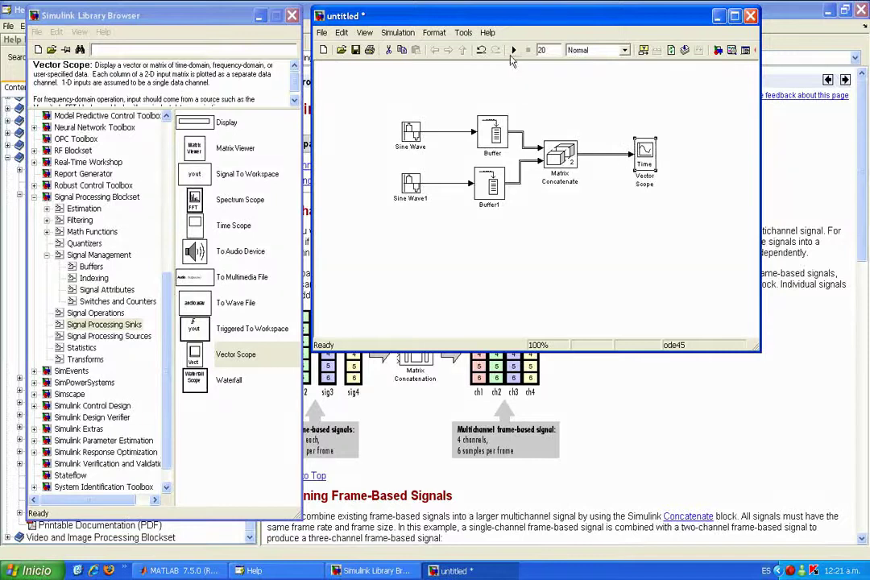
Step: Run the simulation and examine both channels in the Vector Scope plot
{"action": "left_click", "coordinate": [513, 50]}
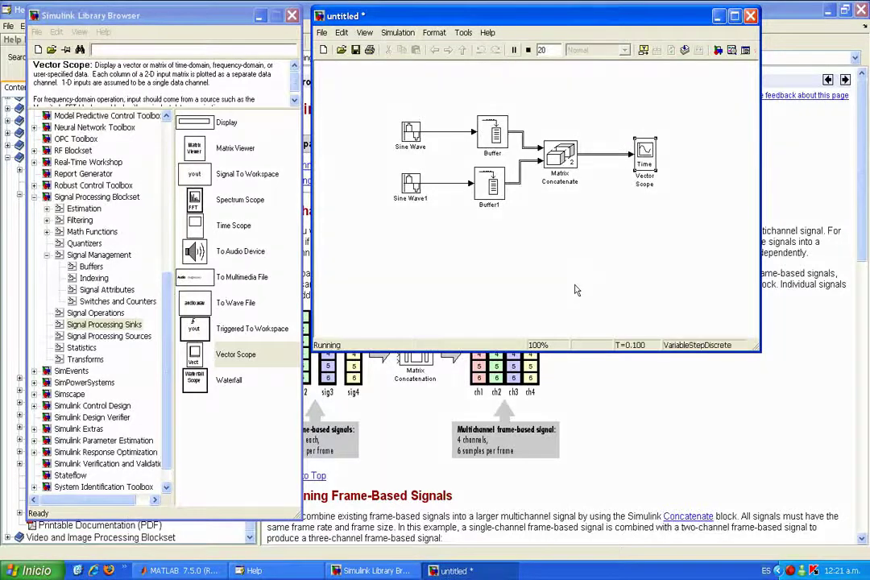
{"action": "left_click_drag", "start_coordinate": [469, 51], "coordinate": [583, 47]}
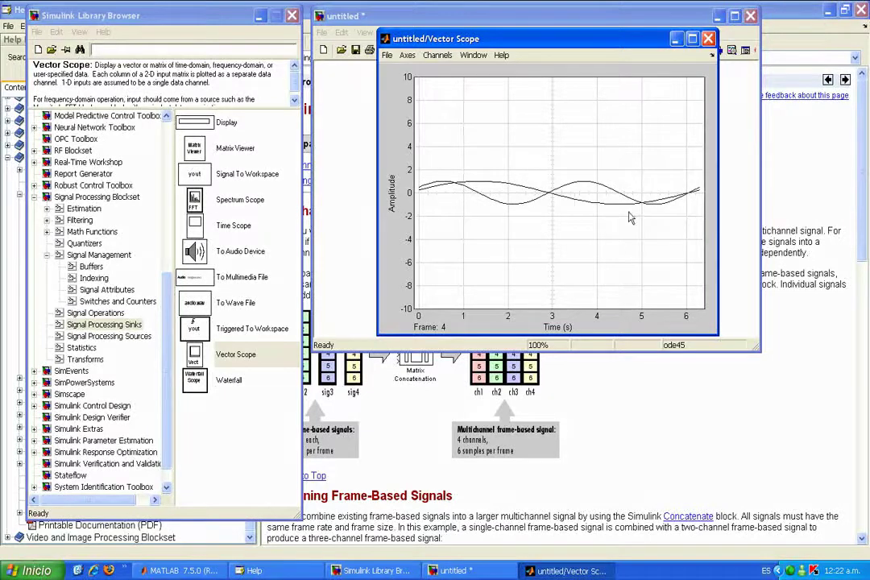
{"action": "left_click", "coordinate": [729, 202]}
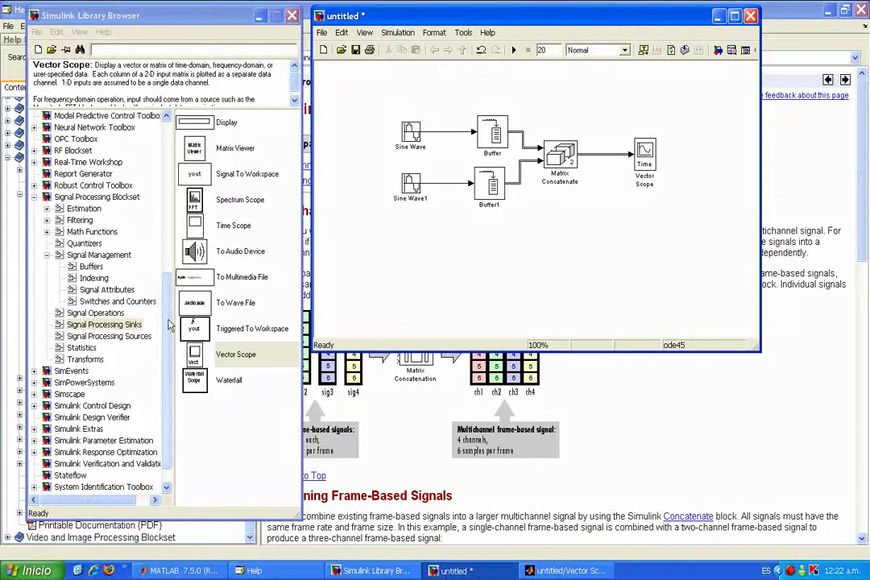
Step: Add a Multiport Selector block from the Signal Management Indexing library below the Vector Scope
{"action": "mouse_move", "coordinate": [169, 325]}
{"action": "left_mouse_down"}
{"action": "mouse_move", "coordinate": [167, 295]}
{"action": "mouse_move", "coordinate": [167, 336]}
{"action": "mouse_move", "coordinate": [167, 306]}
{"action": "left_mouse_up"}
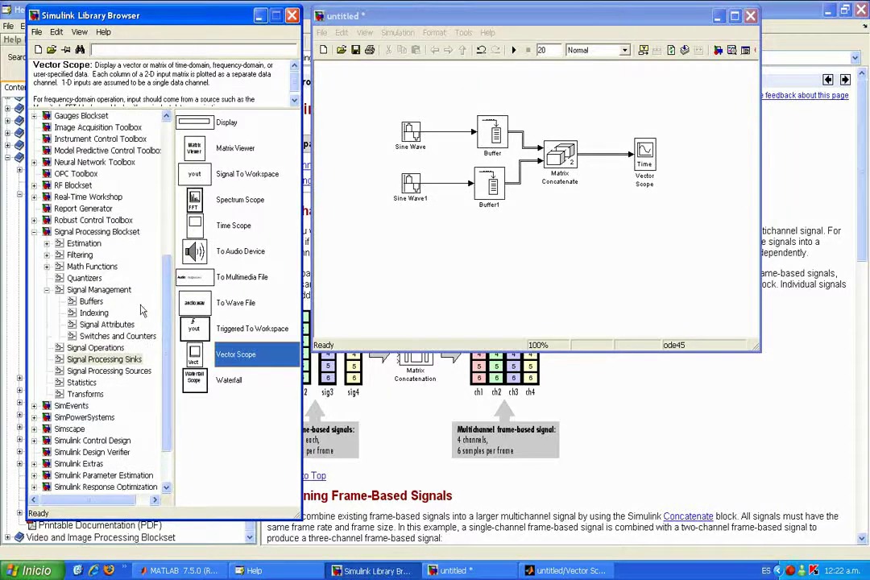
{"action": "left_click", "coordinate": [95, 312]}
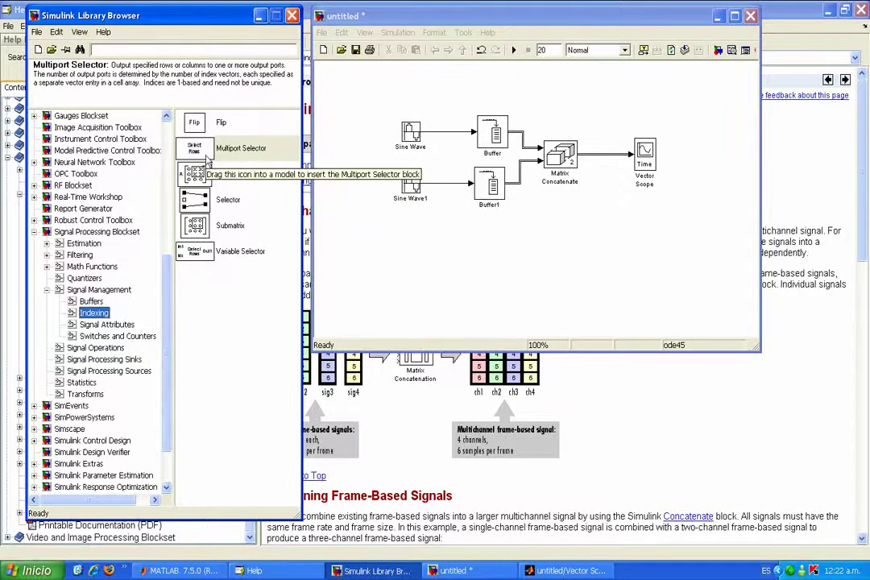
{"action": "left_click", "coordinate": [239, 152]}
{"action": "left_click_drag", "start_coordinate": [239, 152], "coordinate": [654, 228]}
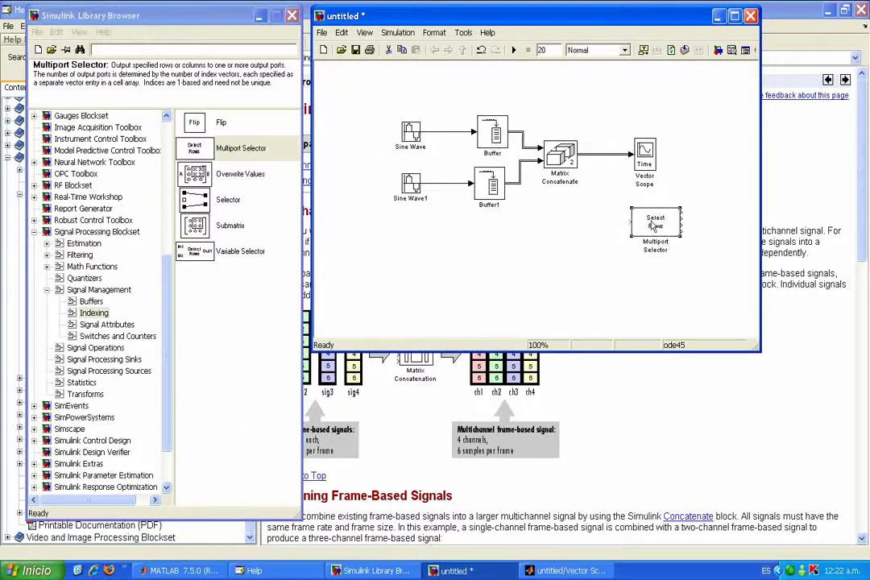
Step: Configure the Multiport Selector to select columns and output each of the two channels on its own port
{"action": "double_click", "coordinate": [655, 226]}
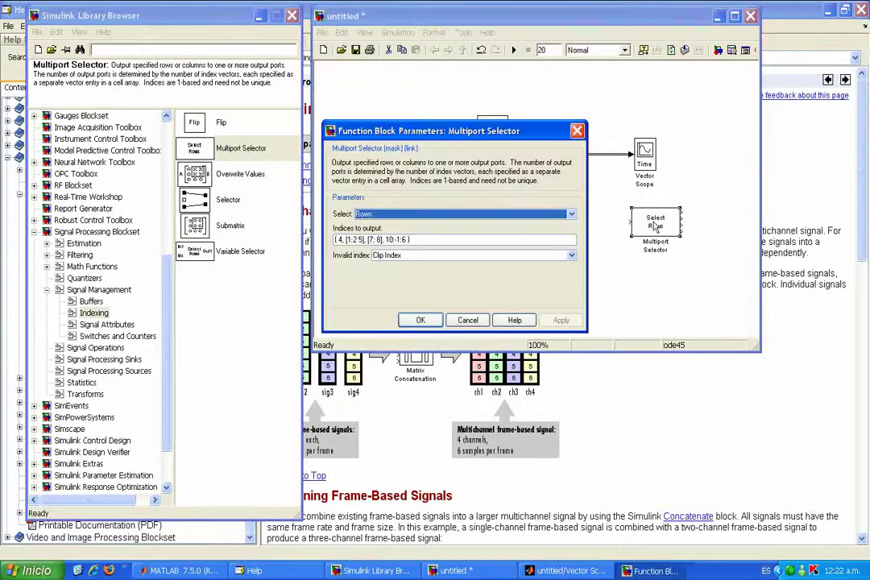
{"action": "left_click", "coordinate": [483, 218]}
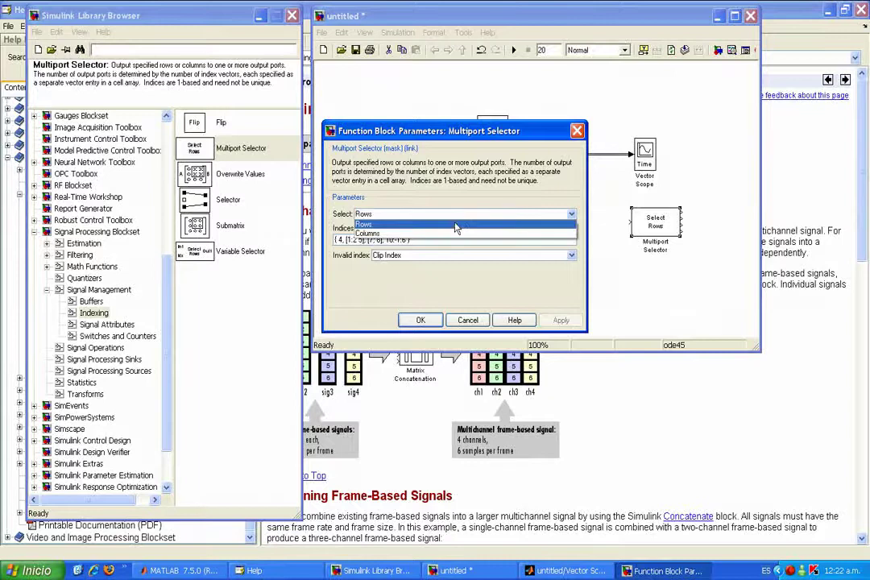
{"action": "left_click", "coordinate": [409, 234]}
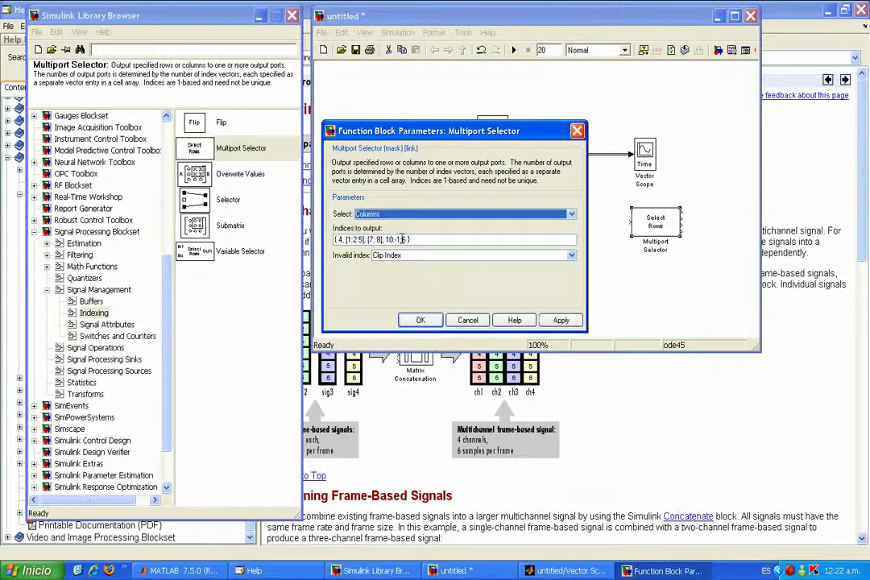
{"action": "left_click", "coordinate": [408, 239]}
{"action": "left_click_drag", "start_coordinate": [409, 240], "coordinate": [339, 239]}
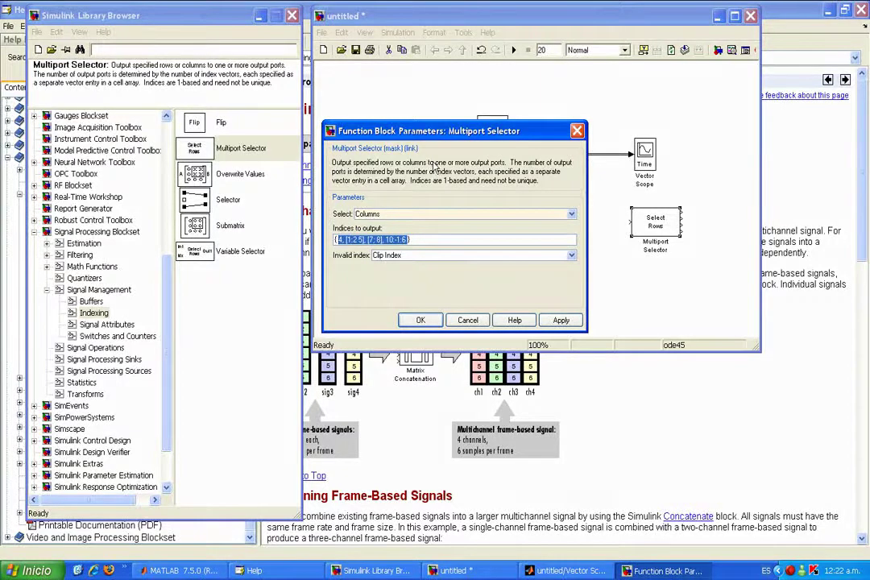
{"action": "type", "text": "{1}"}
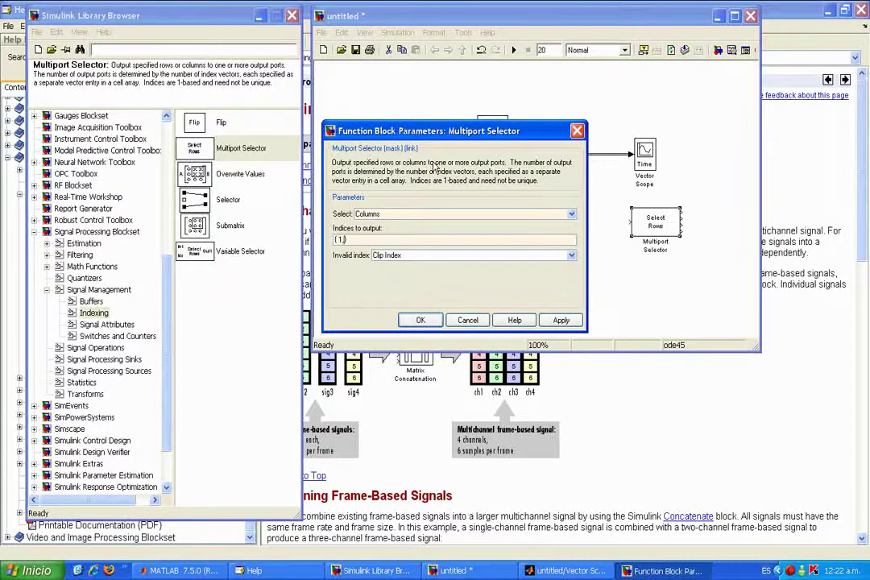
{"action": "left_click", "coordinate": [420, 319]}
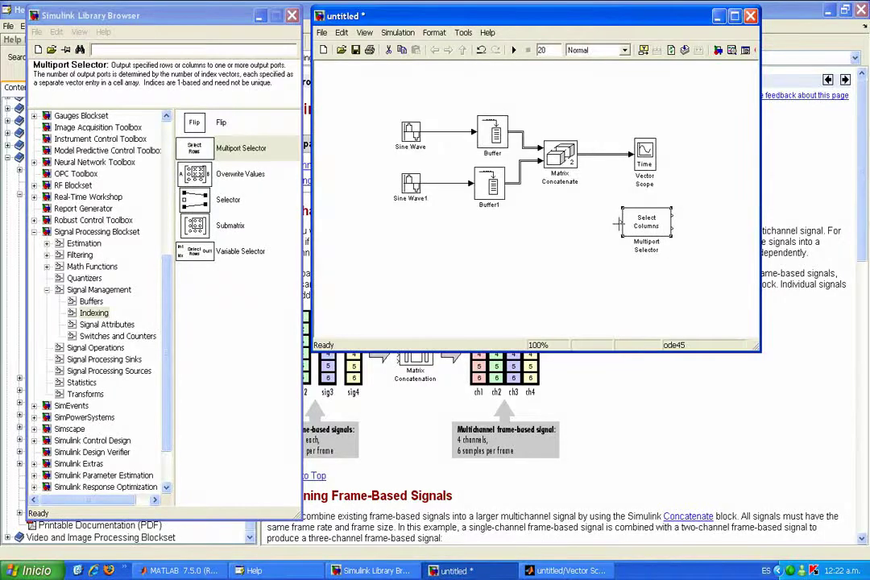
Step: Branch the Matrix Concatenate output into the Multiport Selector and connect two copies of the Vector Scope to its outputs
{"action": "left_click_drag", "start_coordinate": [621, 224], "coordinate": [588, 153]}
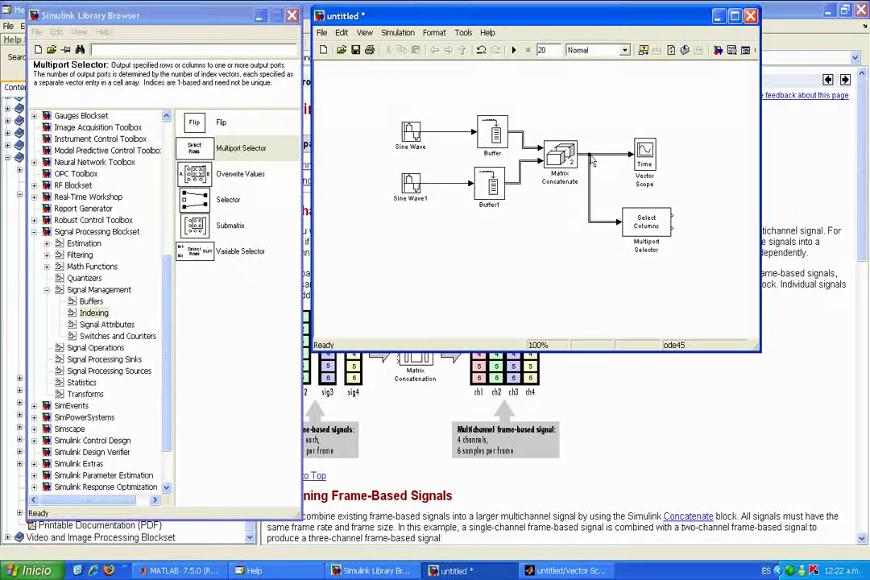
{"action": "left_click_drag", "start_coordinate": [638, 216], "coordinate": [622, 213]}
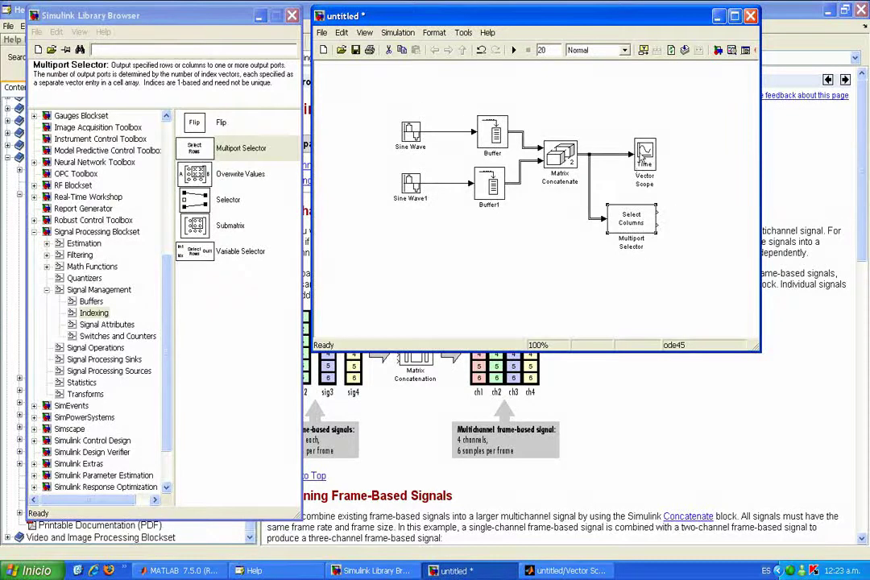
{"action": "left_click_drag", "start_coordinate": [644, 161], "coordinate": [711, 251]}
{"action": "left_click_drag", "start_coordinate": [720, 202], "coordinate": [658, 215]}
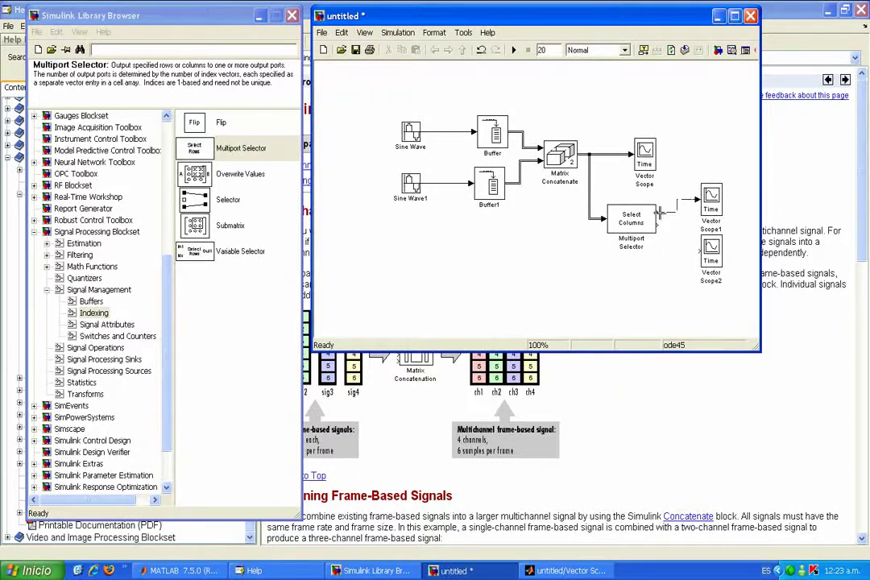
{"action": "left_click_drag", "start_coordinate": [702, 256], "coordinate": [657, 227]}
Step: Run the simulation and compare each separated channel's scope plot side by side with the combined Vector Scope plot
{"action": "left_click", "coordinate": [515, 50]}
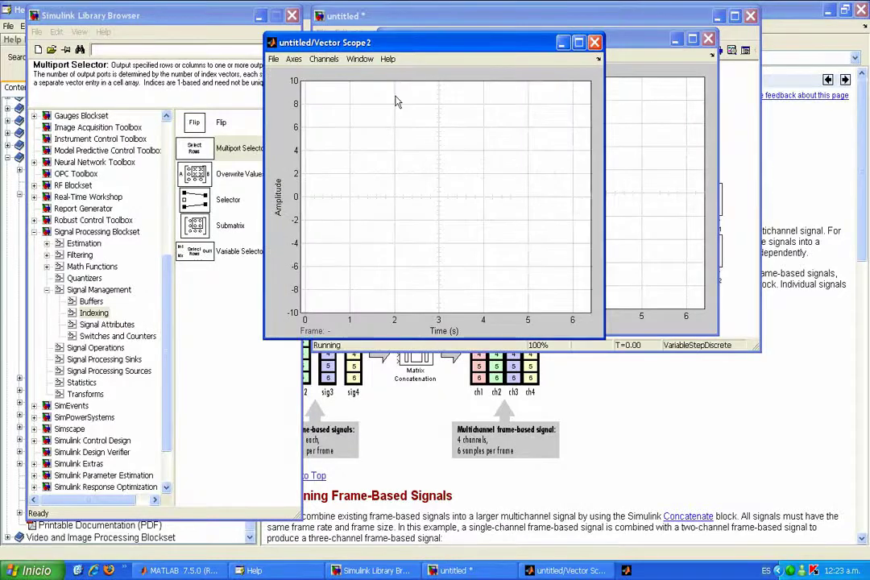
{"action": "left_click", "coordinate": [554, 566]}
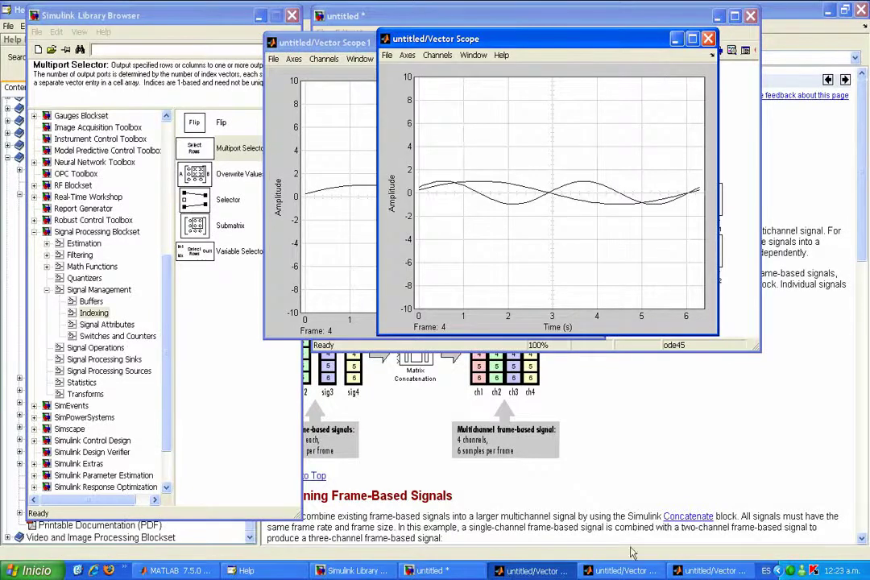
{"action": "left_click", "coordinate": [618, 570]}
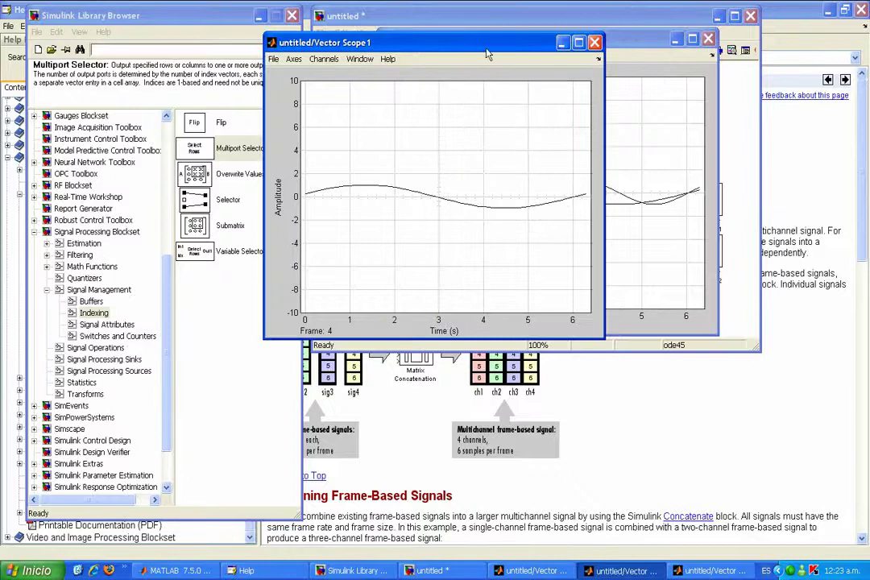
{"action": "left_click_drag", "start_coordinate": [489, 43], "coordinate": [277, 35]}
{"action": "left_click_drag", "start_coordinate": [416, 36], "coordinate": [438, 32]}
{"action": "left_click", "coordinate": [266, 38]}
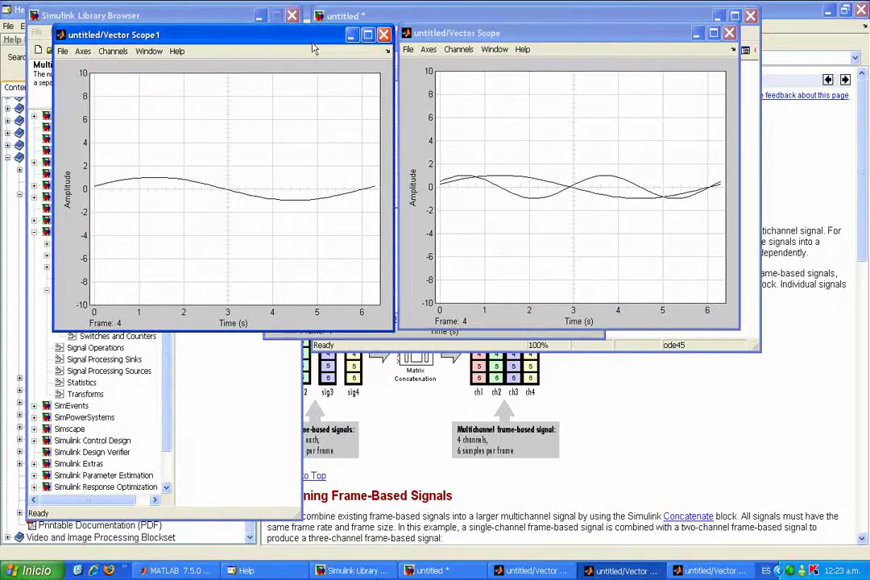
{"action": "left_click", "coordinate": [707, 570]}
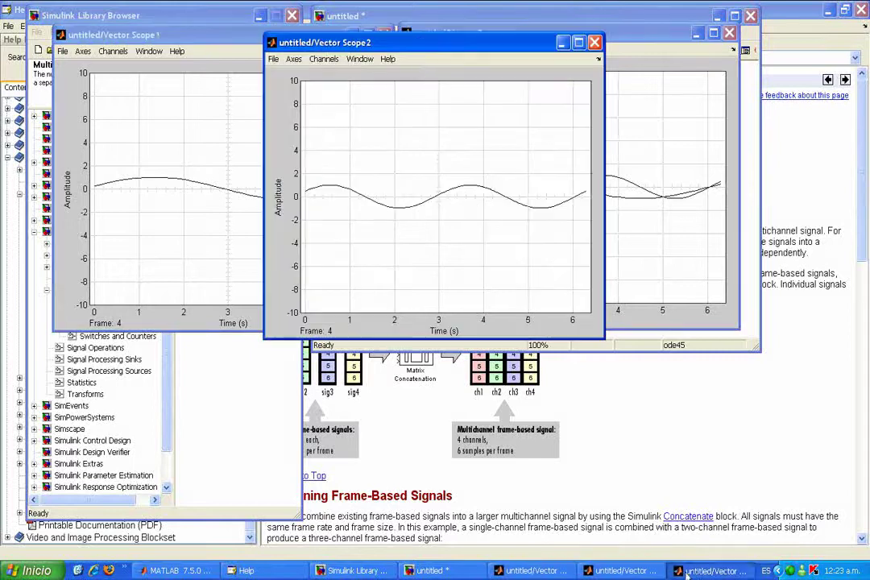
{"action": "left_click_drag", "start_coordinate": [424, 50], "coordinate": [216, 38]}
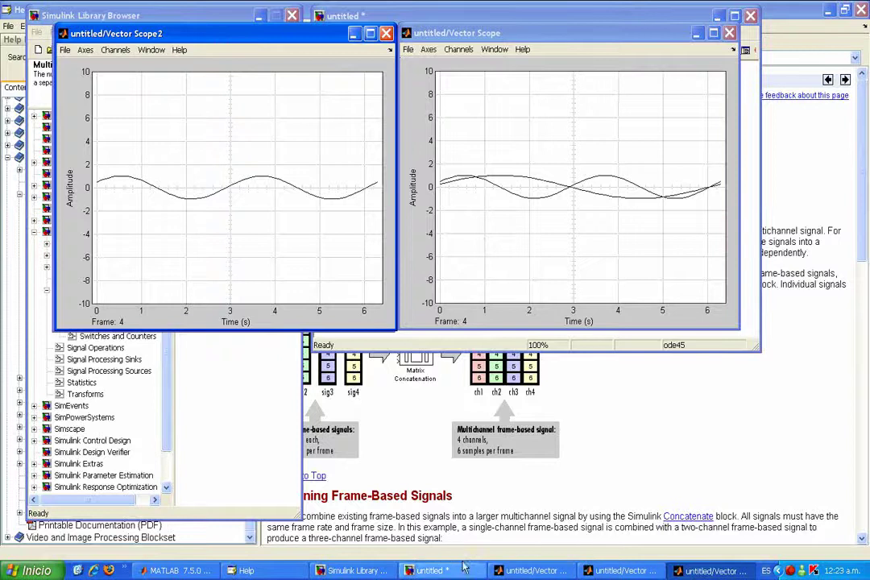
{"action": "left_click", "coordinate": [530, 570]}
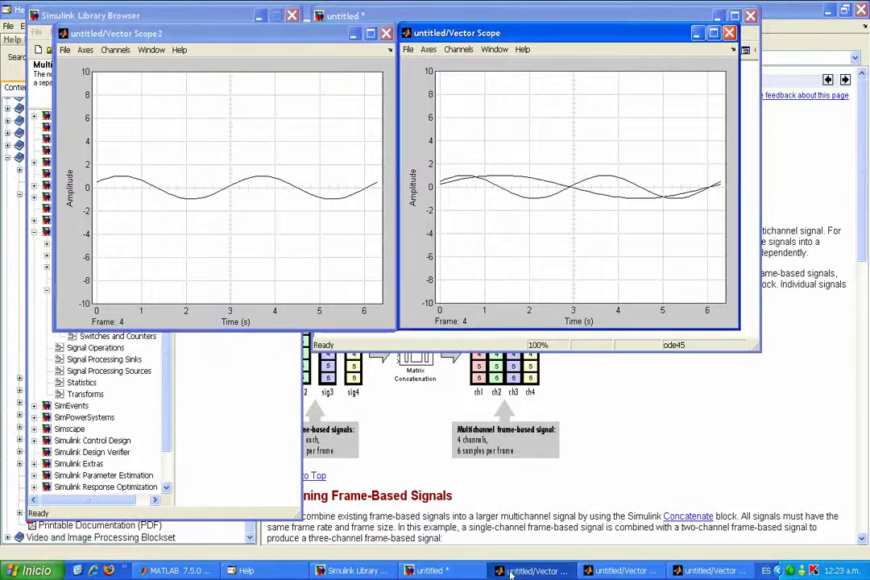
{"action": "right_click", "coordinate": [791, 570]}
{"action": "left_click", "coordinate": [761, 497]}
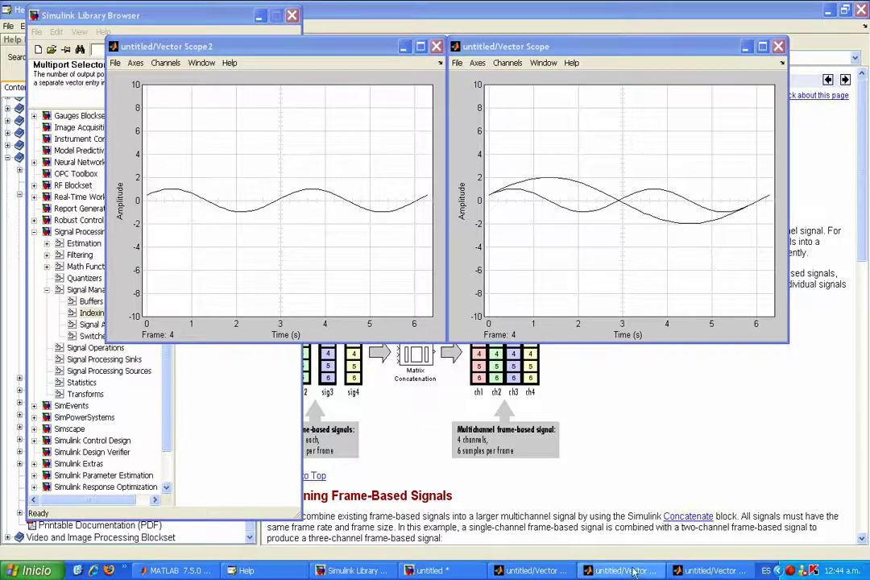
Step: Delete everything except the upper Sine Wave and its Buffer from the model, including the leftover signal lines
{"action": "left_click", "coordinate": [437, 570]}
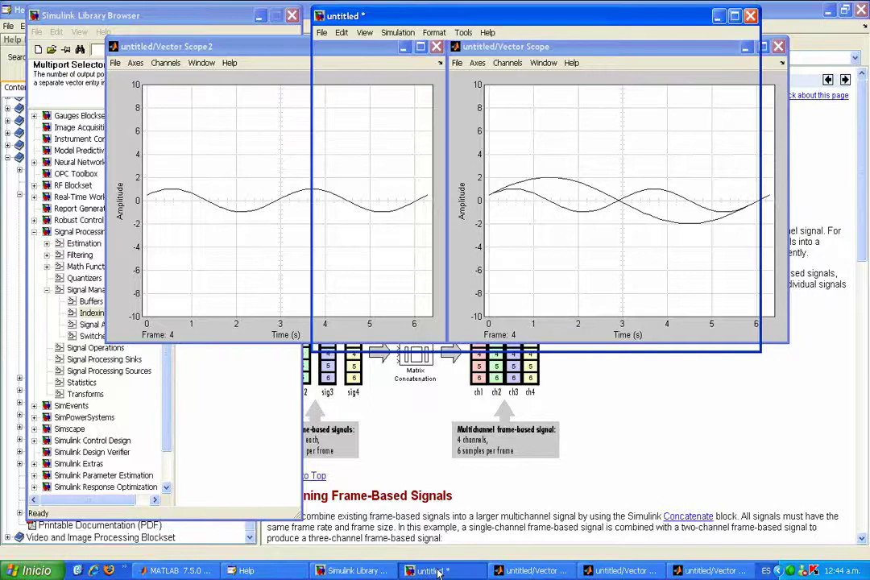
{"action": "left_click_drag", "start_coordinate": [322, 136], "coordinate": [723, 288]}
{"action": "key", "text": "Delete"}
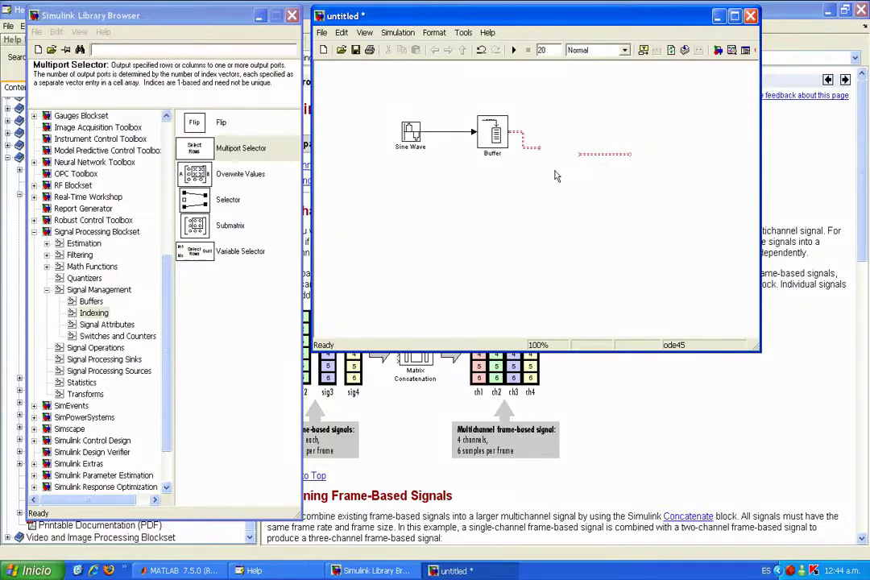
{"action": "key", "text": "Delete"}
Step: Set the remaining Sine Wave's amplitude to the two-element vector [2 1] and accept its parameters
{"action": "double_click", "coordinate": [413, 136]}
{"action": "left_click_drag", "start_coordinate": [534, 14], "coordinate": [507, 18]}
{"action": "double_click", "coordinate": [420, 233]}
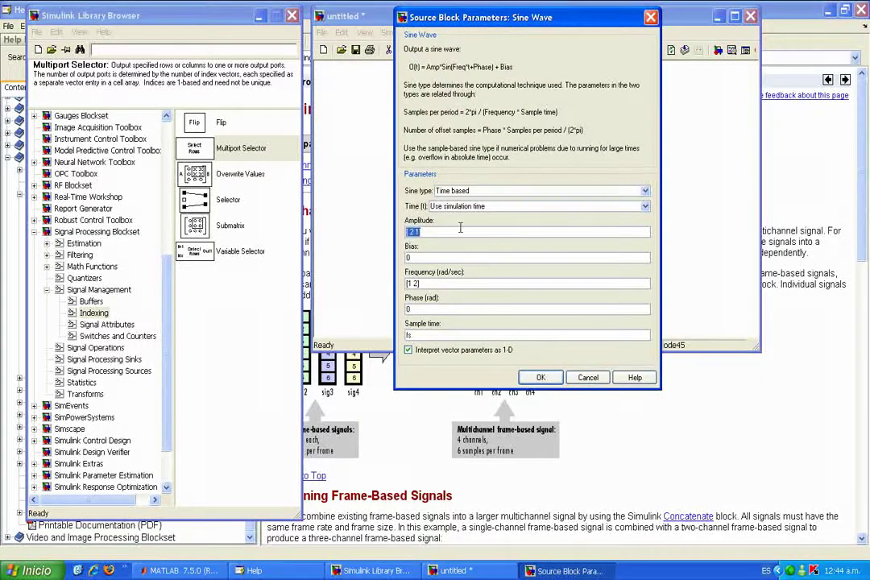
{"action": "key", "text": "BackSpace"}
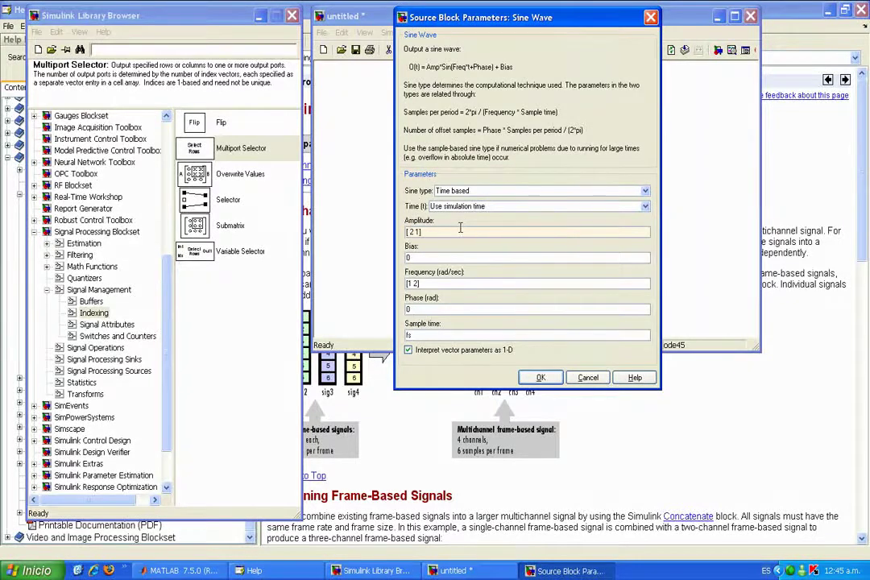
{"action": "double_click", "coordinate": [450, 284]}
{"action": "double_click", "coordinate": [409, 231]}
{"action": "left_click", "coordinate": [407, 282]}
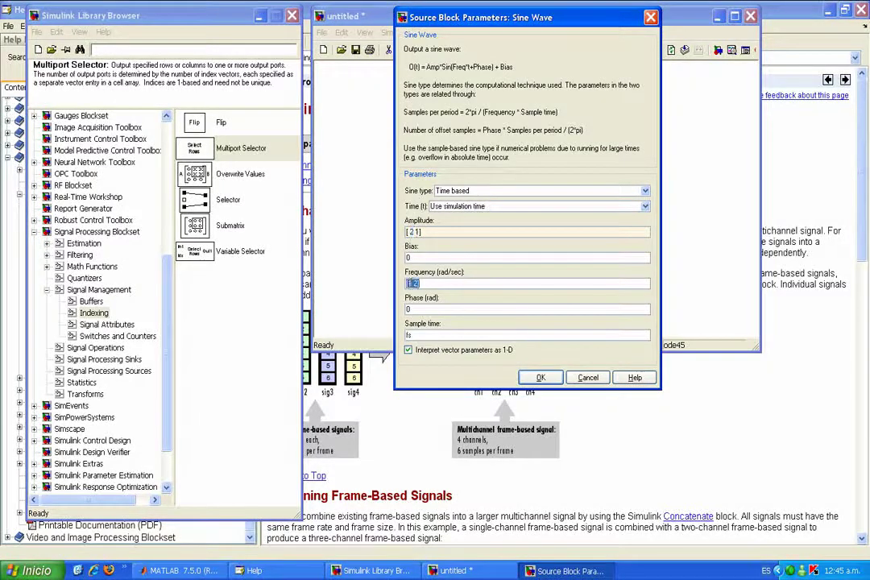
{"action": "double_click", "coordinate": [411, 231]}
{"action": "left_click", "coordinate": [538, 378]}
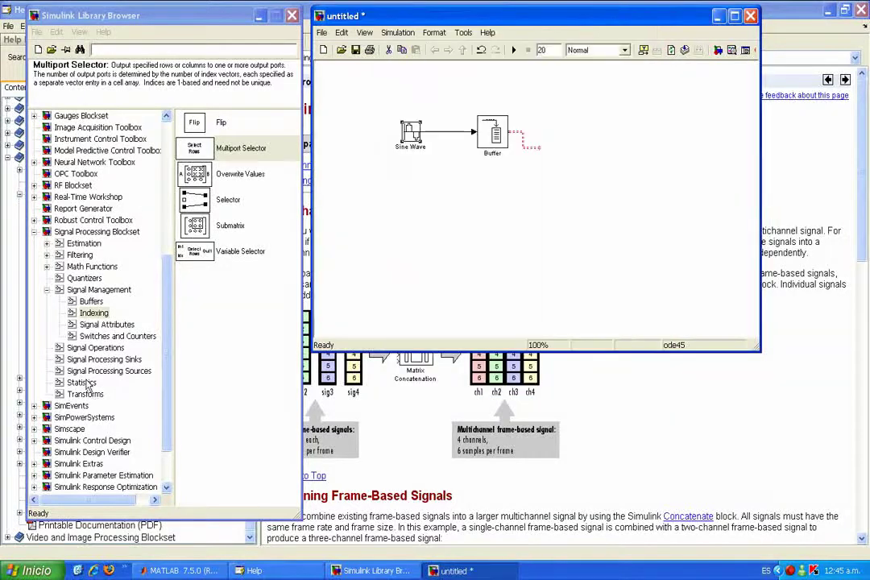
Step: Add a Vector Scope from Signal Processing Sinks and connect it to the Buffer's output
{"action": "left_click", "coordinate": [103, 359]}
{"action": "left_click", "coordinate": [235, 354]}
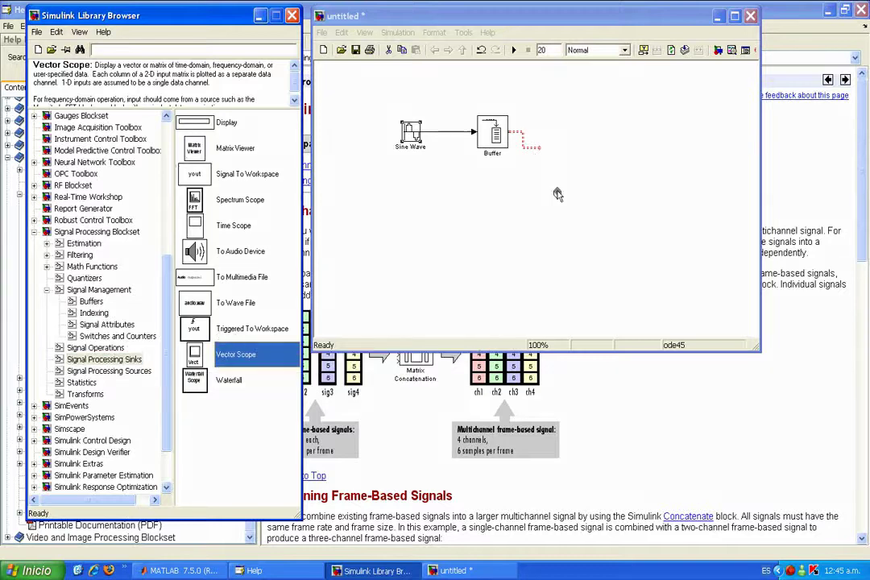
{"action": "left_click", "coordinate": [554, 149]}
Step: Run the simulation and examine both channels in the Vector Scope plot
{"action": "left_click", "coordinate": [513, 50]}
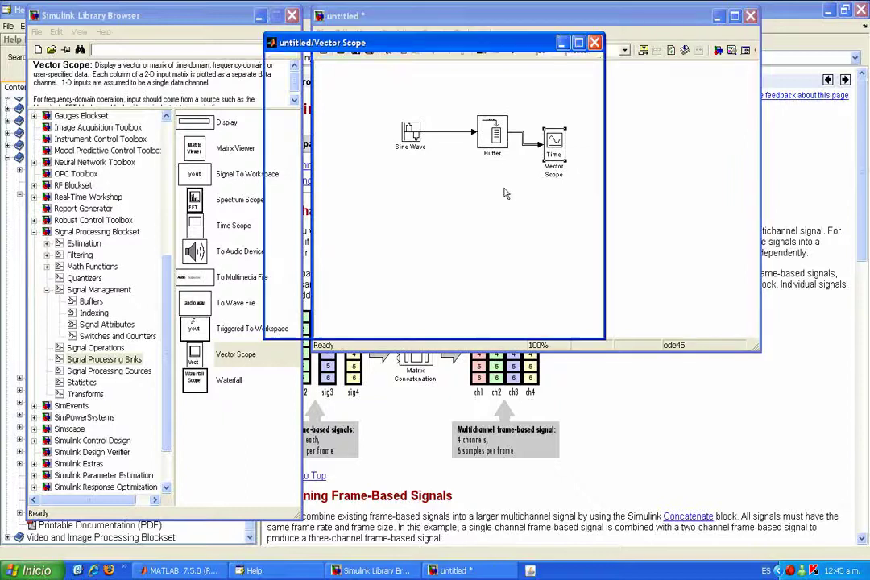
{"action": "left_click_drag", "start_coordinate": [435, 40], "coordinate": [524, 40]}
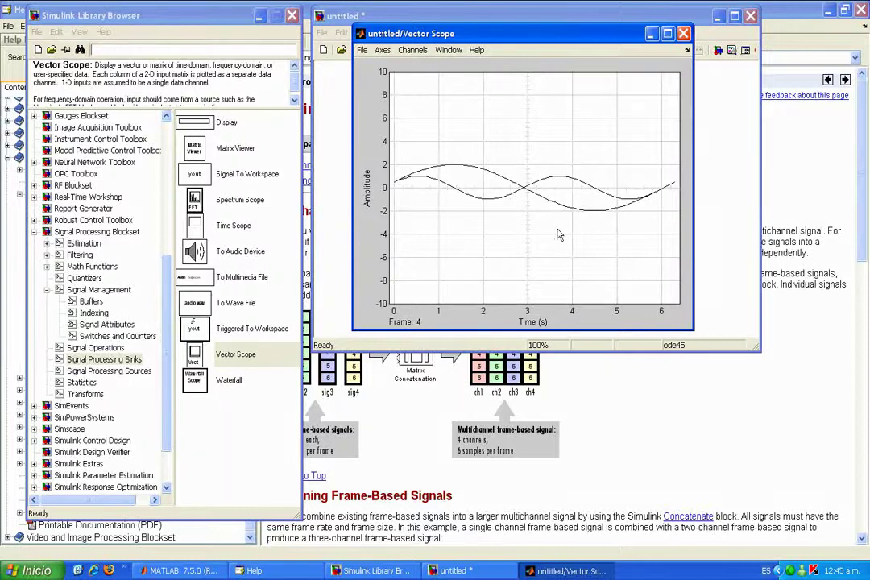
{"action": "left_click", "coordinate": [723, 161]}
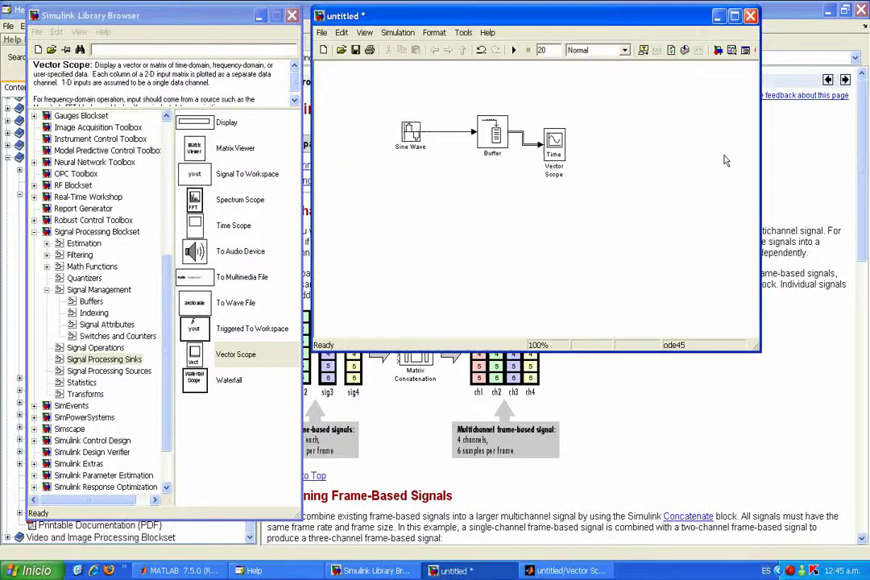
{"action": "right_click", "coordinate": [789, 570]}
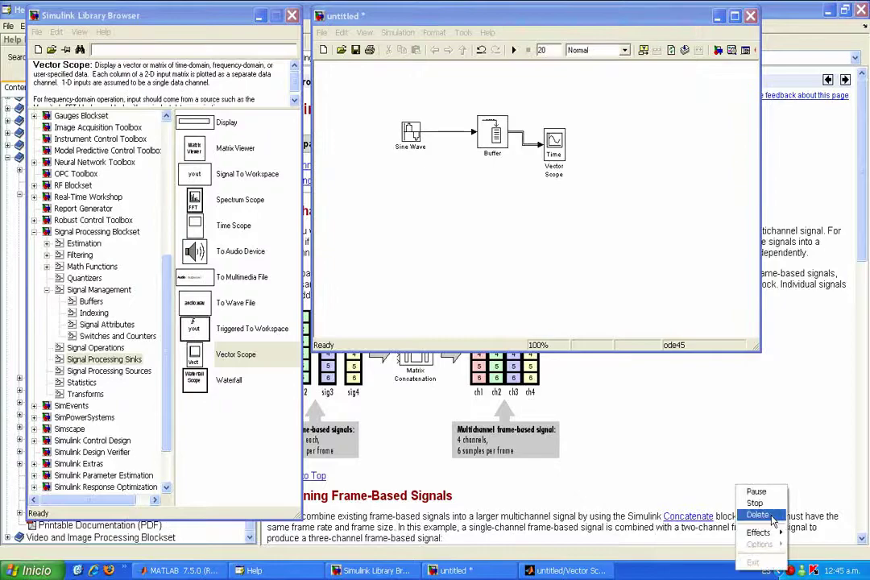
{"action": "left_click", "coordinate": [755, 491]}
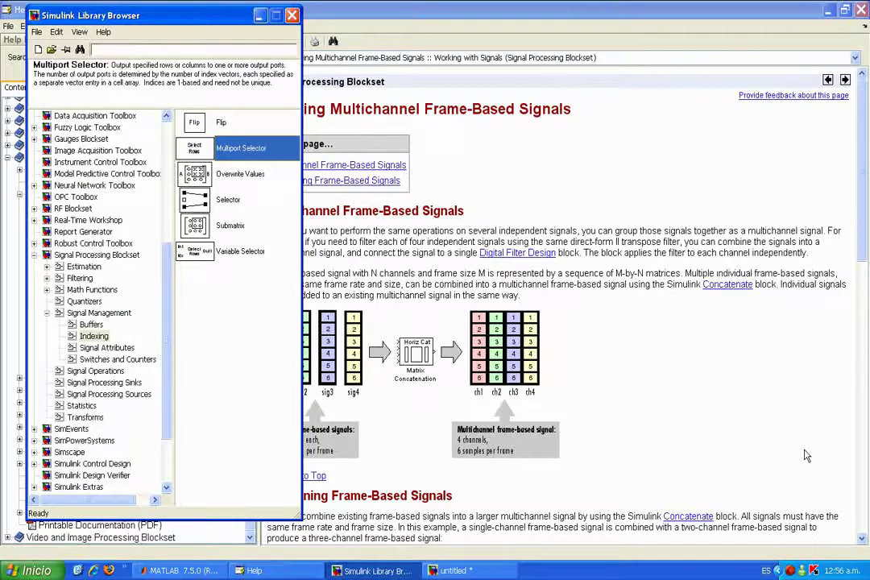
Step: Review the amplitude and frequency vectors of the Sine Wave in the sample-based model with the Scope
{"action": "left_click", "coordinate": [451, 570]}
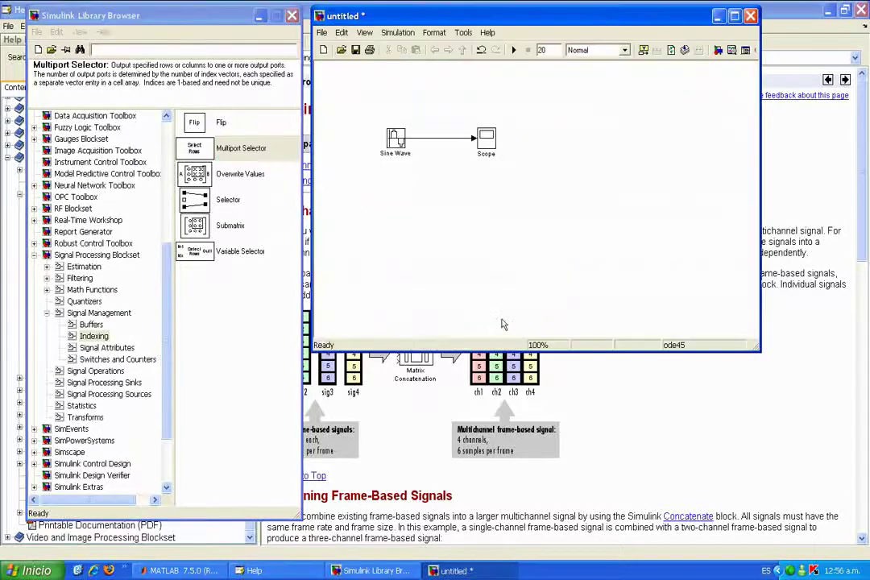
{"action": "double_click", "coordinate": [396, 139]}
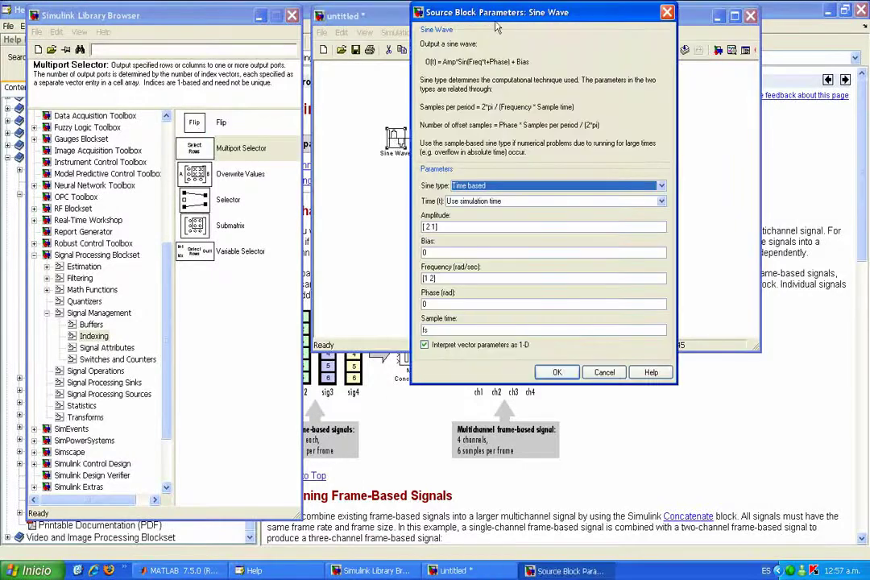
{"action": "left_click_drag", "start_coordinate": [483, 12], "coordinate": [450, 11]}
{"action": "left_click", "coordinate": [415, 226]}
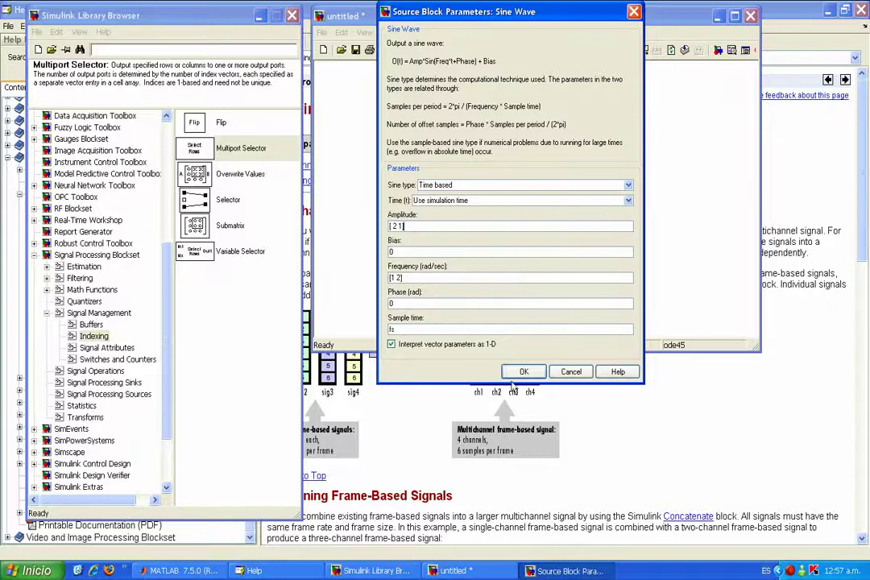
{"action": "key", "text": "Return"}
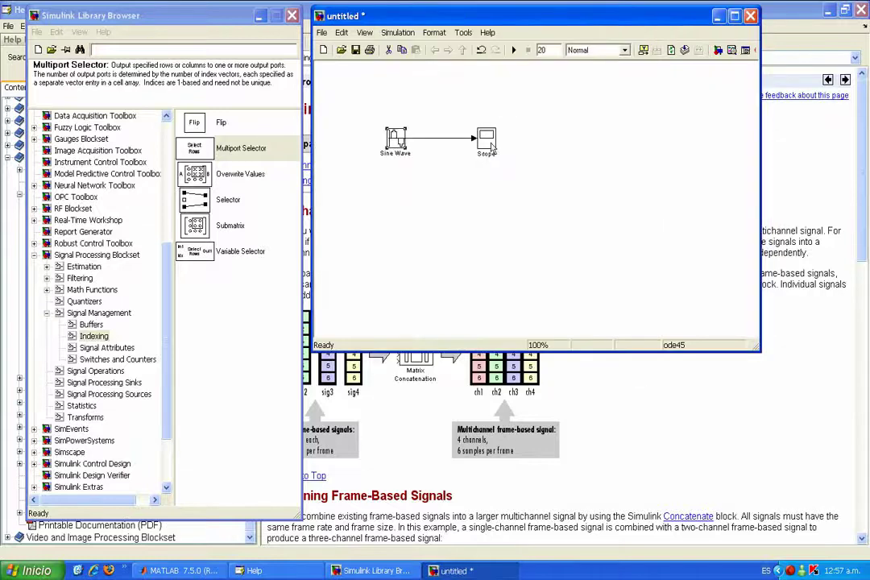
Step: Move the Scope closer to the Sine Wave and view the plot of its two-channel signal
{"action": "left_click_drag", "start_coordinate": [486, 139], "coordinate": [468, 139]}
{"action": "double_click", "coordinate": [468, 138]}
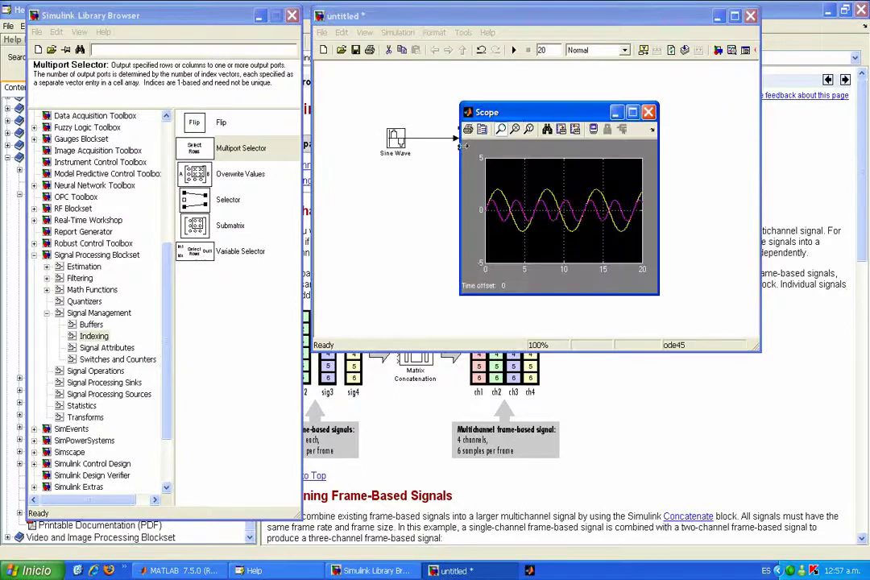
{"action": "left_click_drag", "start_coordinate": [529, 115], "coordinate": [517, 116]}
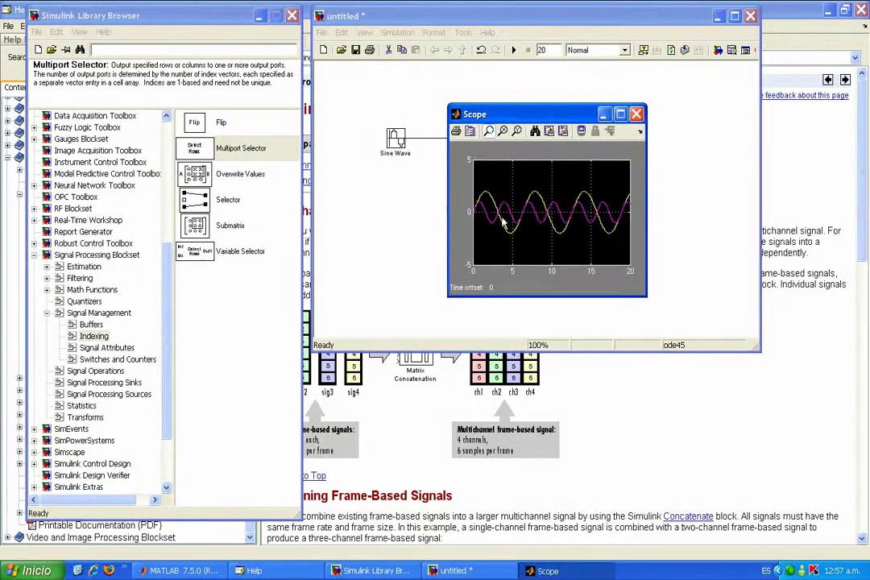
{"action": "left_click", "coordinate": [428, 203]}
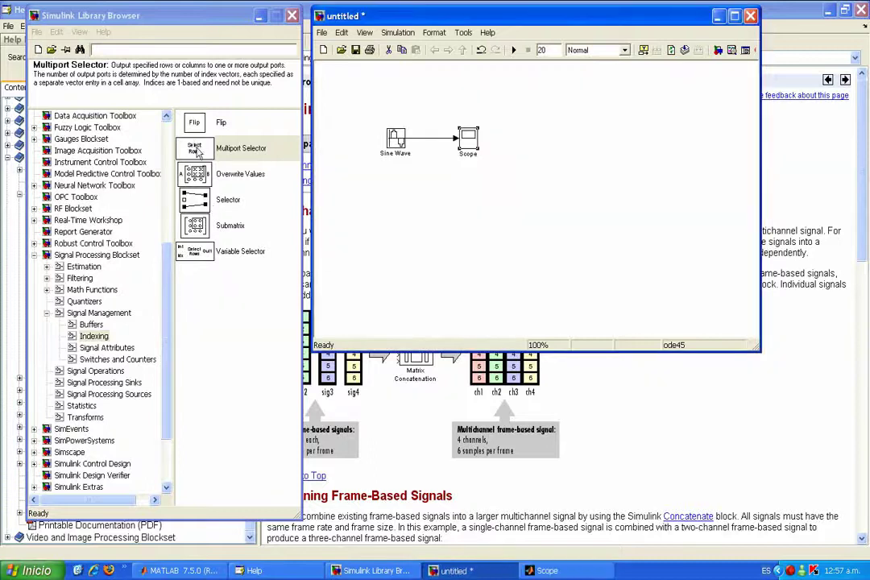
Step: Add a Multiport Selector below the Scope and configure it to select rows with output indices {1,2}
{"action": "left_click_drag", "start_coordinate": [195, 148], "coordinate": [462, 182]}
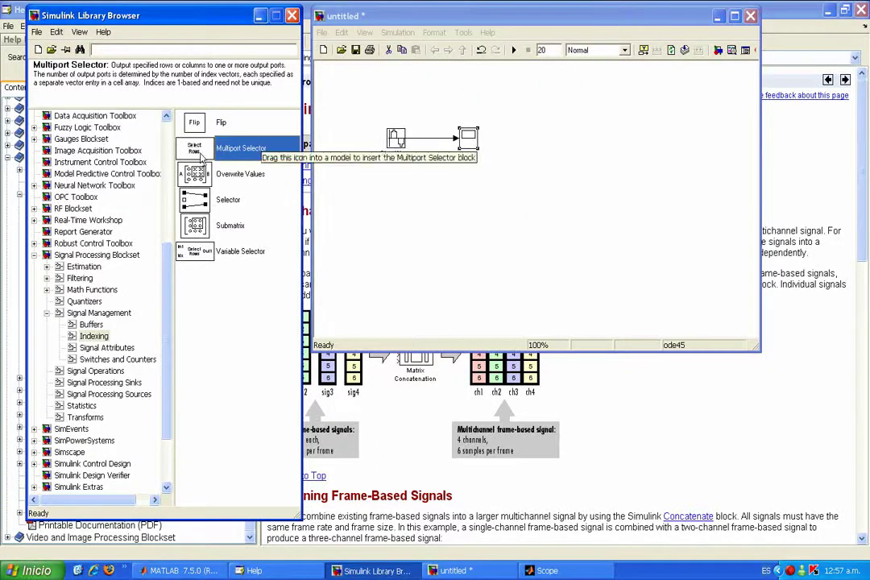
{"action": "left_click_drag", "start_coordinate": [267, 145], "coordinate": [477, 198]}
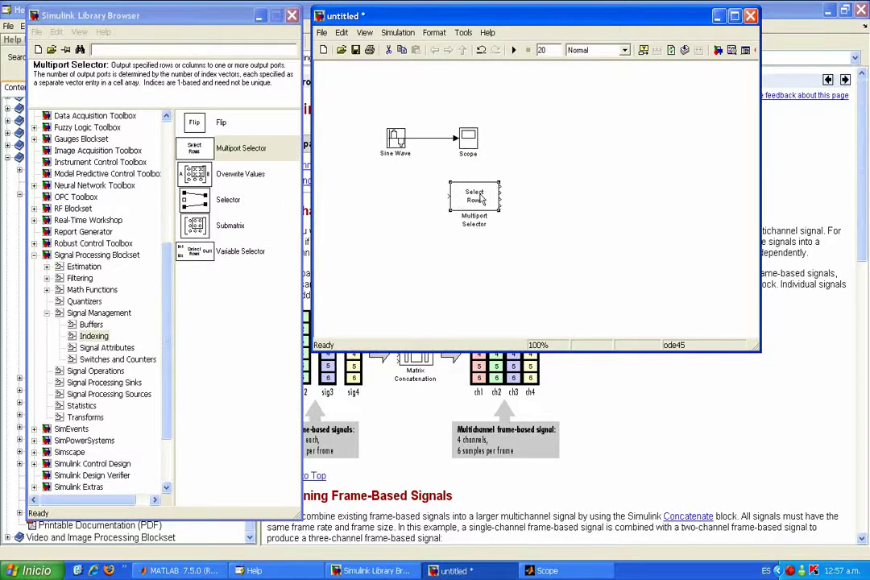
{"action": "double_click", "coordinate": [478, 199]}
{"action": "left_click_drag", "start_coordinate": [753, 98], "coordinate": [529, 99]}
{"action": "left_click", "coordinate": [556, 175]}
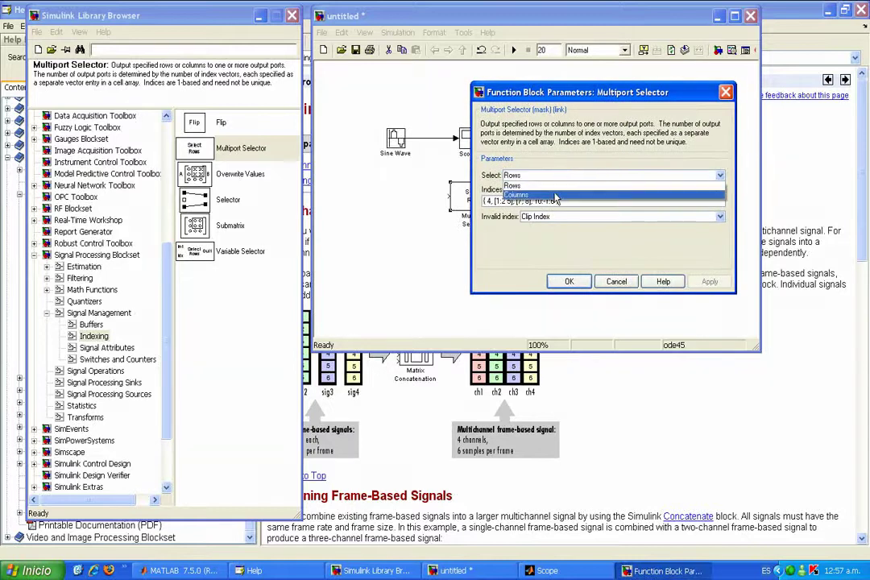
{"action": "left_click", "coordinate": [551, 186]}
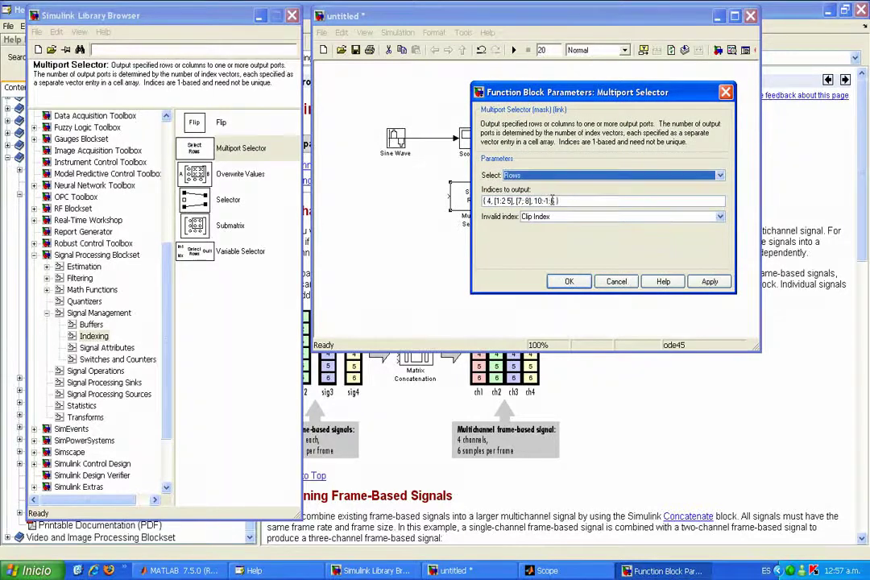
{"action": "left_click_drag", "start_coordinate": [551, 200], "coordinate": [488, 200]}
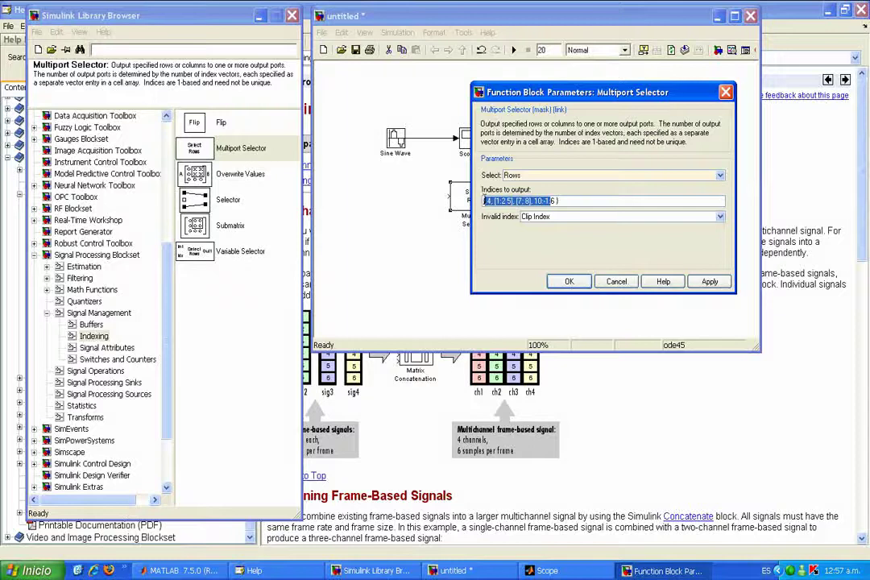
{"action": "key", "text": "BackSpace"}
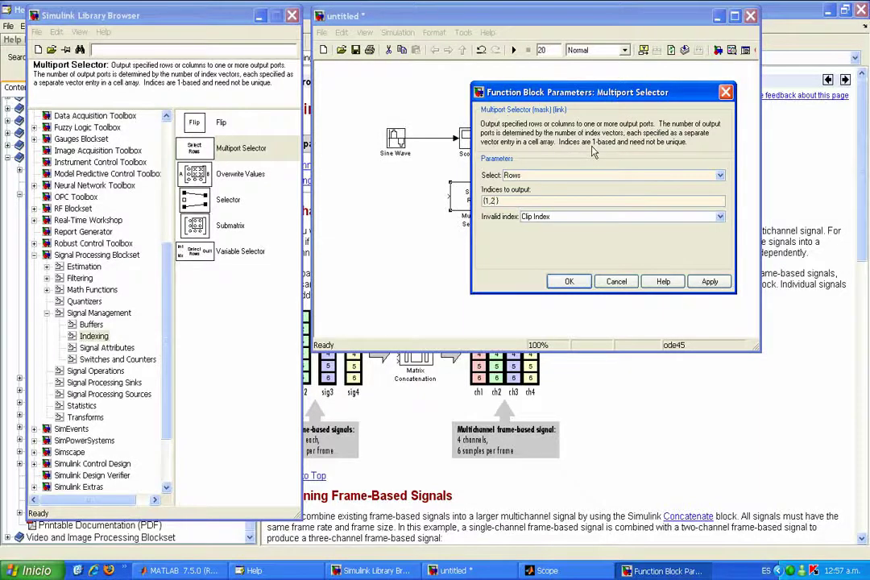
{"action": "type", "text": ",2"}
{"action": "left_click", "coordinate": [569, 281]}
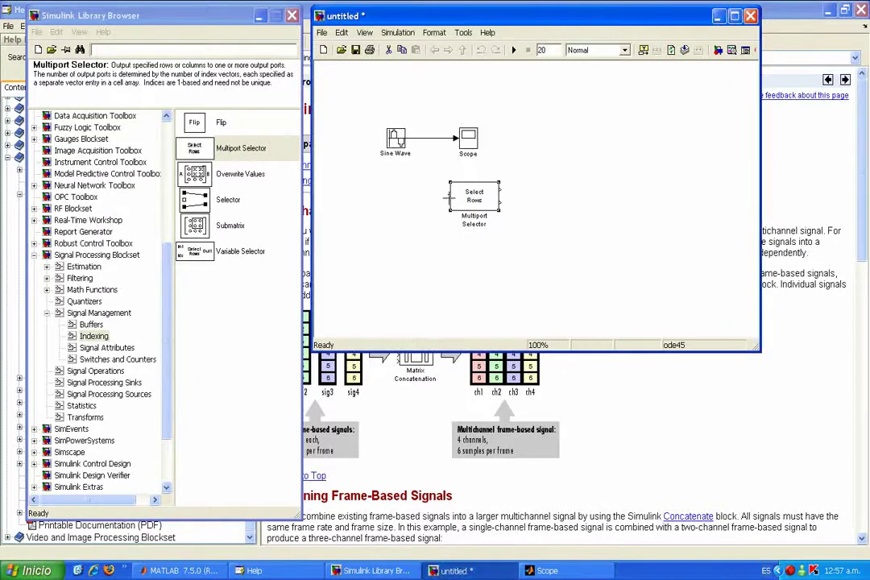
Step: Branch the Sine Wave signal into the Multiport Selector and connect a copy of the Scope to each of its outputs
{"action": "left_click_drag", "start_coordinate": [449, 195], "coordinate": [501, 203]}
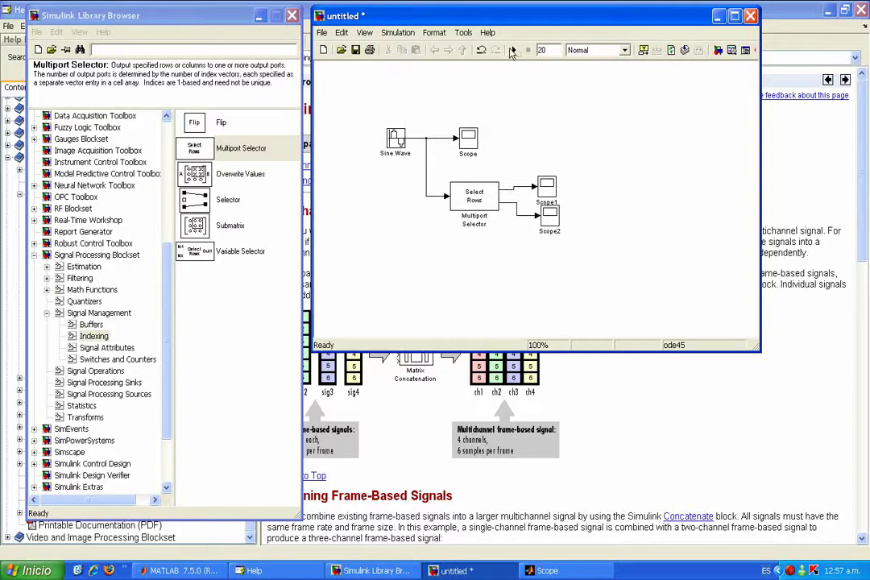
Step: Compare the simulated plots of Scope1 and Scope2 side by side to check the separated channels
{"action": "double_click", "coordinate": [546, 185]}
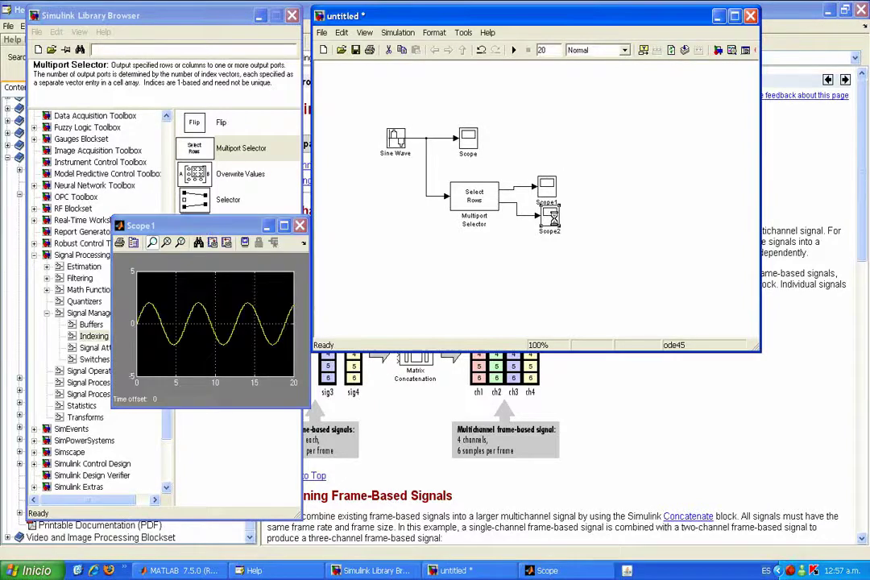
{"action": "double_click", "coordinate": [549, 213]}
{"action": "left_click_drag", "start_coordinate": [207, 226], "coordinate": [447, 143]}
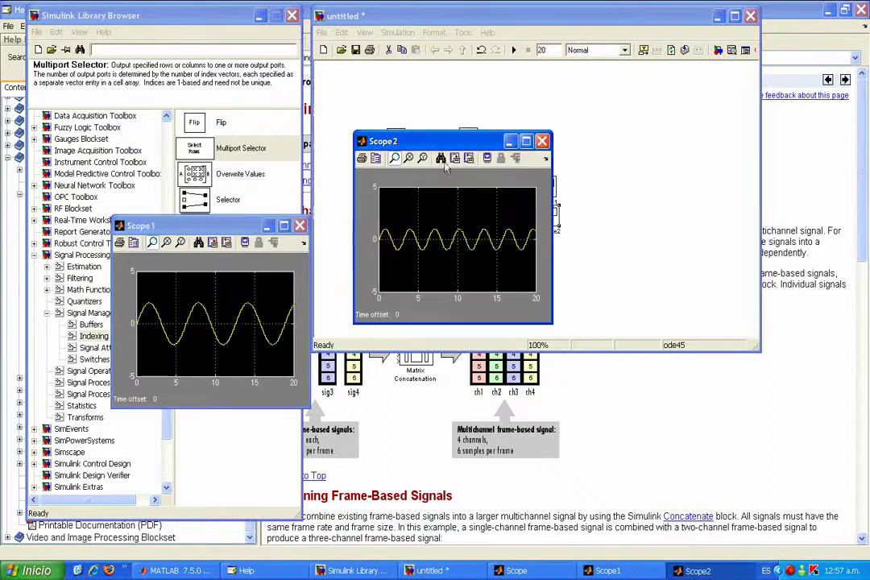
{"action": "left_click_drag", "start_coordinate": [243, 222], "coordinate": [637, 146]}
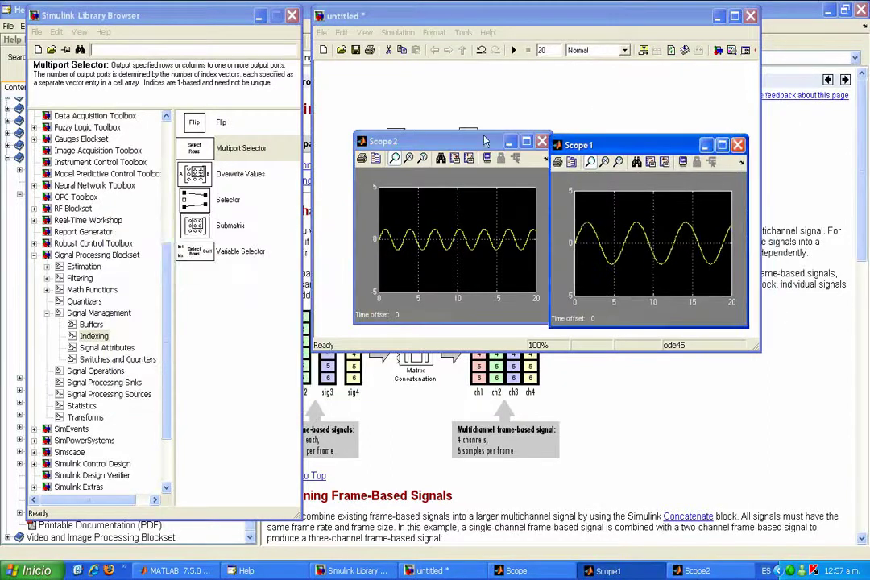
{"action": "left_click_drag", "start_coordinate": [463, 144], "coordinate": [430, 146]}
{"action": "left_click_drag", "start_coordinate": [587, 145], "coordinate": [562, 141]}
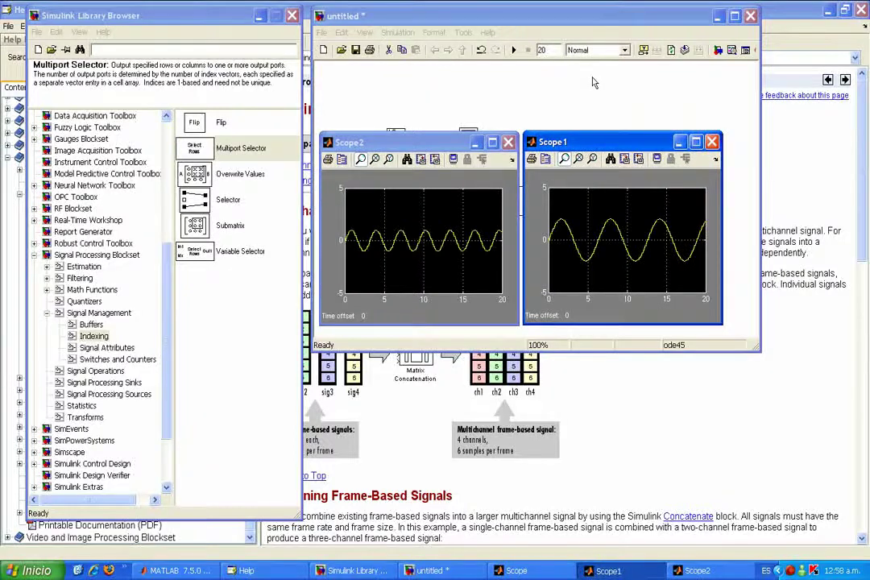
{"action": "left_click", "coordinate": [593, 83]}
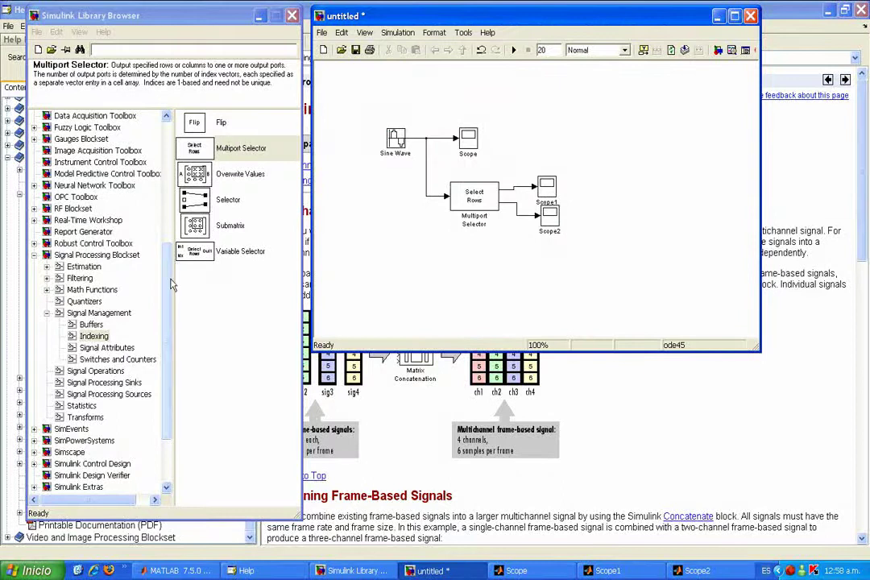
Step: Add a Matrix Concatenate block from the Math Operations library below the Scope1 and Scope2 blocks
{"action": "left_click", "coordinate": [171, 284]}
{"action": "scroll", "coordinate": [137, 258], "scroll_direction": "up", "scroll_amount": 7}
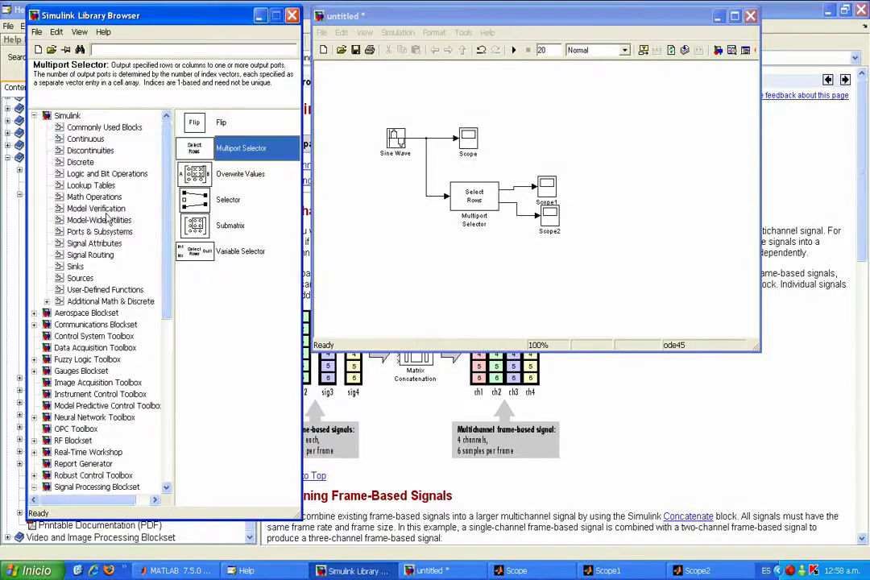
{"action": "left_click", "coordinate": [93, 196]}
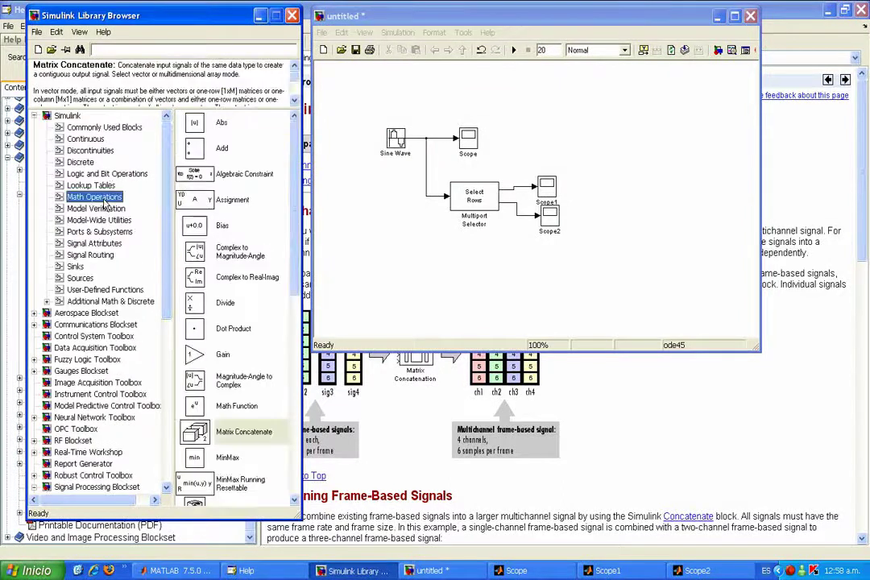
{"action": "left_click_drag", "start_coordinate": [204, 429], "coordinate": [633, 235]}
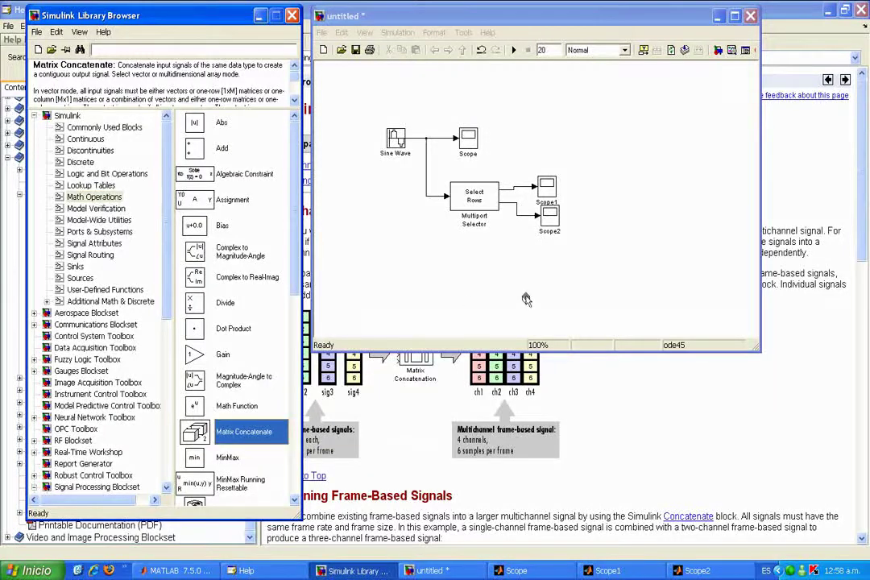
{"action": "left_click_drag", "start_coordinate": [526, 299], "coordinate": [564, 278]}
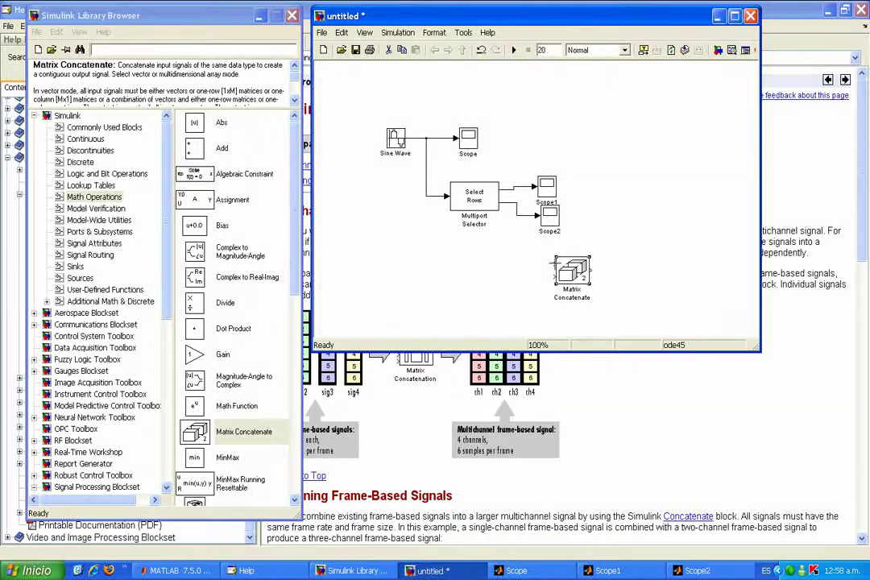
Step: Set the Matrix Concatenate block's concatenate dimension to 1
{"action": "double_click", "coordinate": [572, 273]}
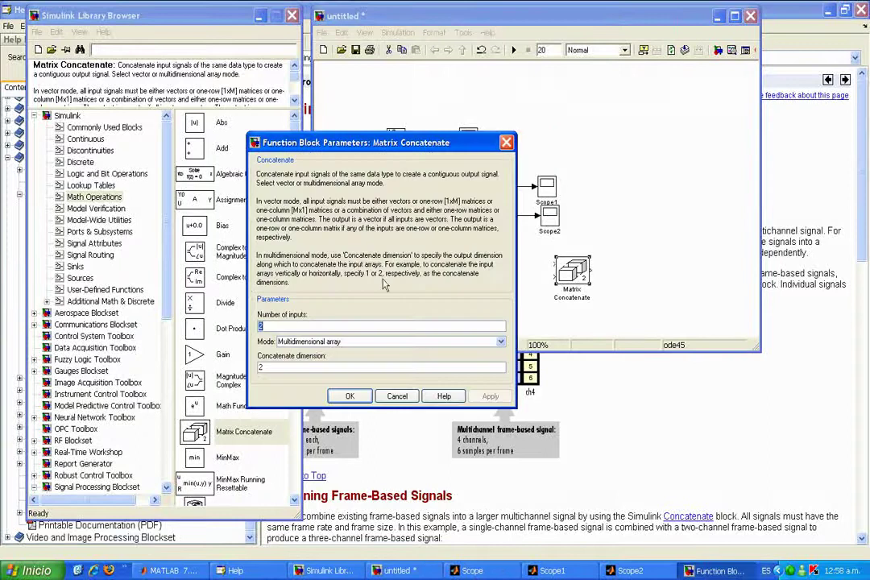
{"action": "left_click_drag", "start_coordinate": [370, 142], "coordinate": [456, 46]}
{"action": "key", "text": "Tab"}
{"action": "key", "text": "Tab"}
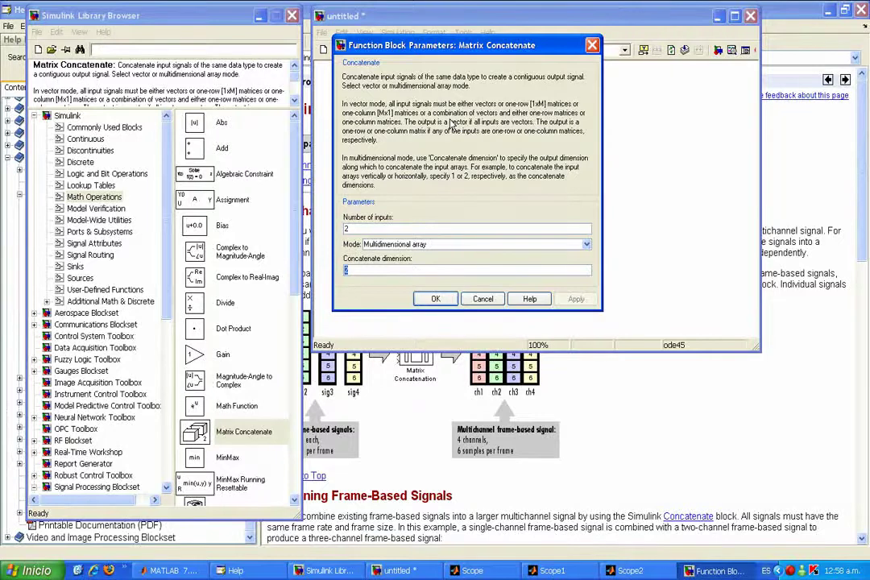
{"action": "type", "text": "1"}
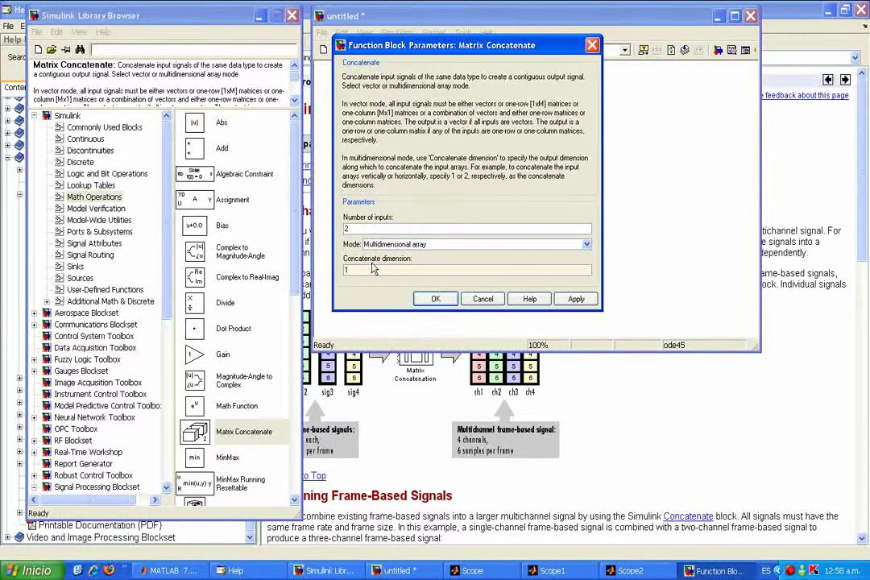
{"action": "key", "text": "Return"}
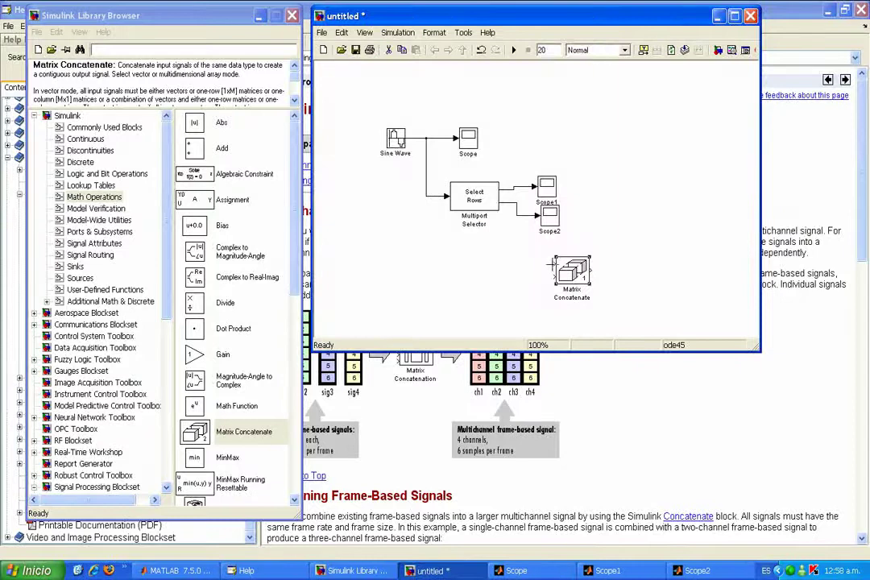
Step: Branch both Multiport Selector outputs into the Matrix Concatenate inputs and connect a copy of the Scope to its output
{"action": "left_click_drag", "start_coordinate": [553, 264], "coordinate": [505, 192]}
{"action": "left_click_drag", "start_coordinate": [550, 277], "coordinate": [523, 216]}
{"action": "left_click_drag", "start_coordinate": [574, 271], "coordinate": [567, 270]}
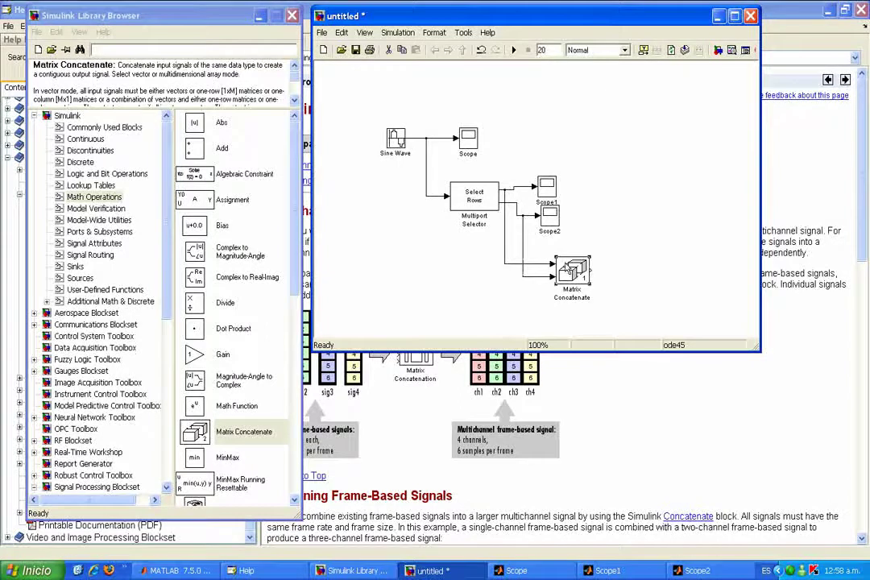
{"action": "left_click_drag", "start_coordinate": [549, 222], "coordinate": [615, 270]}
Step: Simulate the model and view the recombined two-channel signal in the scope after Matrix Concatenate
{"action": "key", "text": "ctrl+t"}
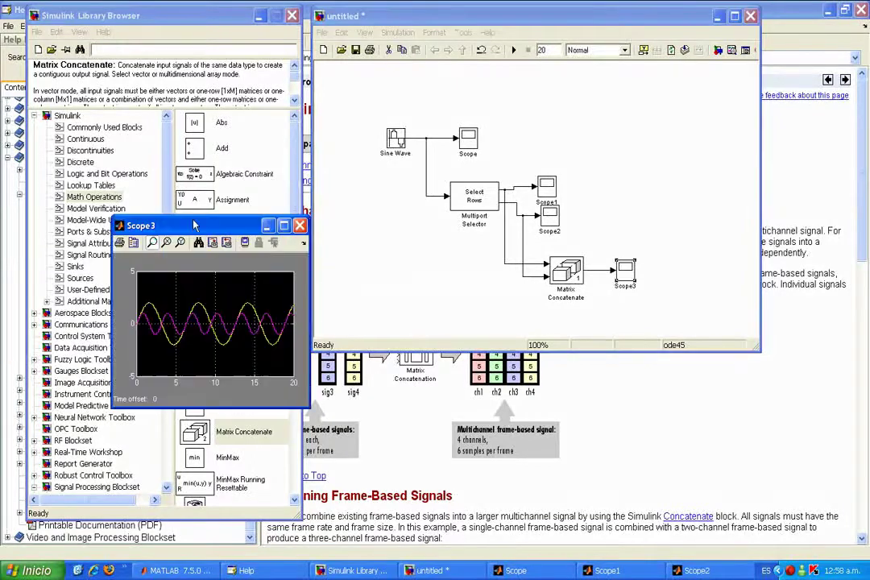
{"action": "left_click_drag", "start_coordinate": [193, 225], "coordinate": [497, 107]}
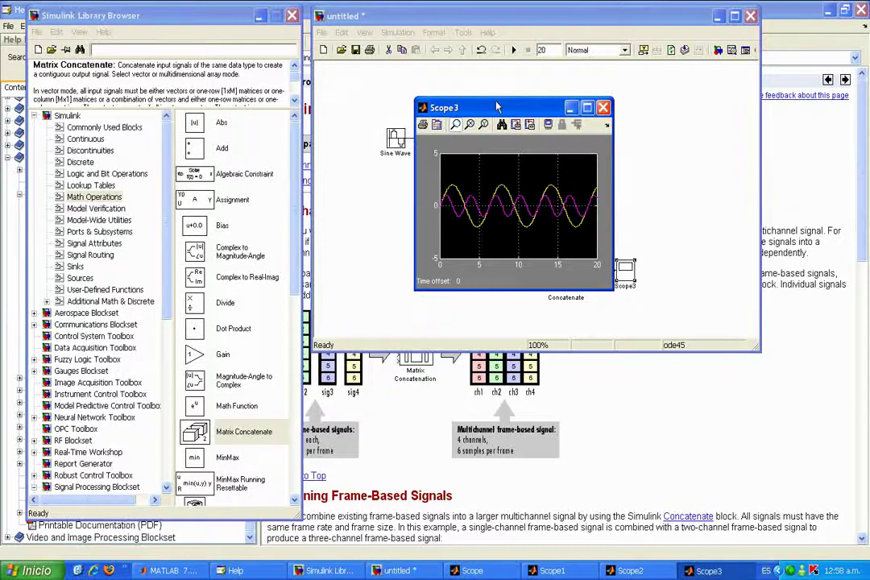
{"action": "left_click", "coordinate": [603, 108]}
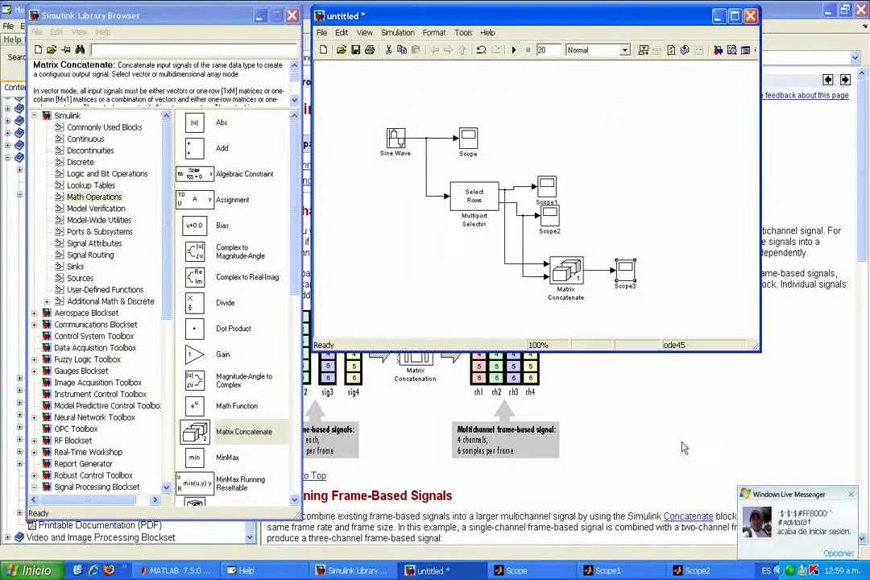
{"action": "right_click", "coordinate": [790, 569]}
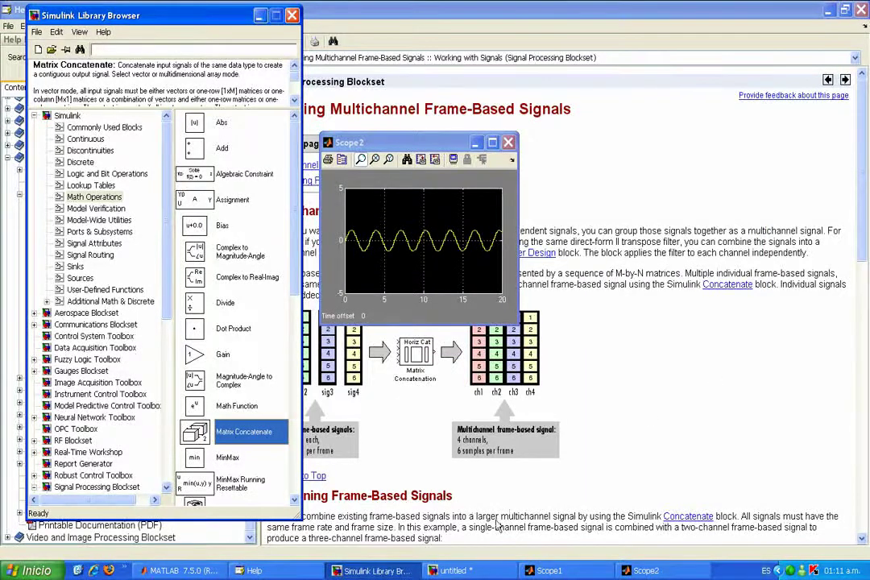
Step: Set the Sine Wave block's sample time to 0 in the untitled model
{"action": "left_click", "coordinate": [453, 570]}
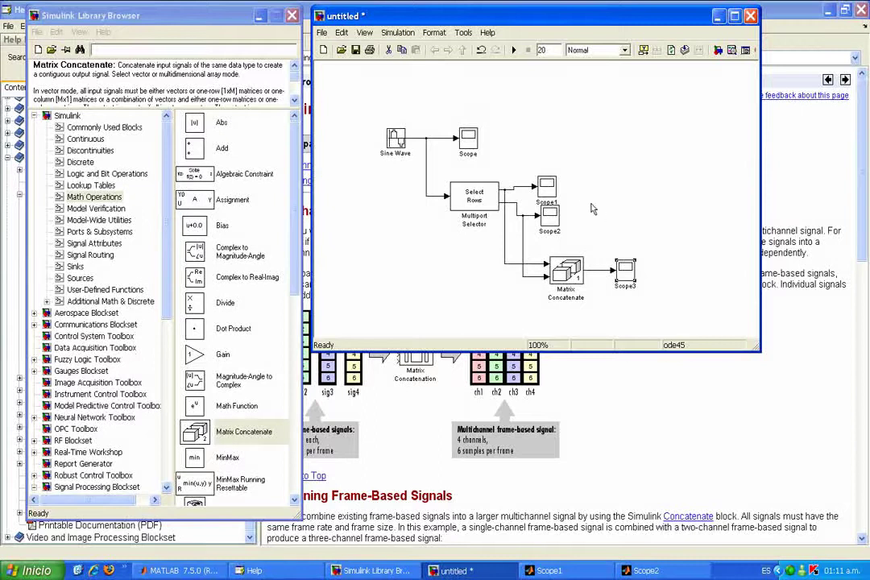
{"action": "double_click", "coordinate": [397, 145]}
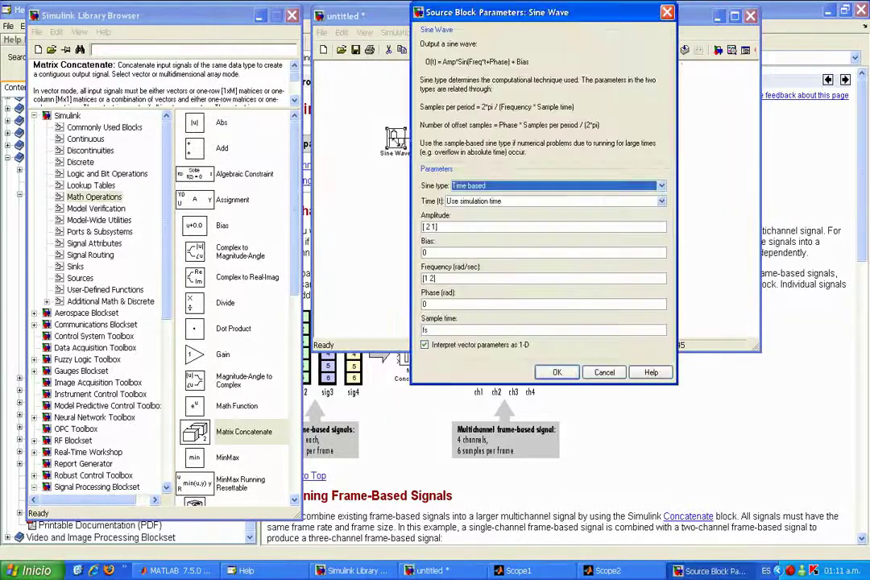
{"action": "key", "text": "Tab"}
{"action": "key", "text": "Tab"}
{"action": "key", "text": "Tab"}
{"action": "key", "text": "Tab"}
{"action": "key", "text": "Tab"}
{"action": "key", "text": "Tab"}
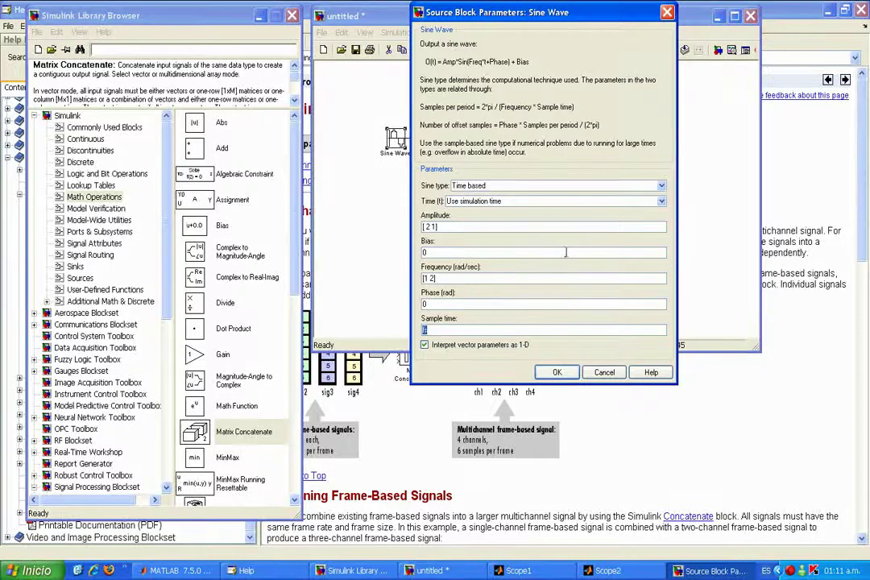
{"action": "type", "text": "0"}
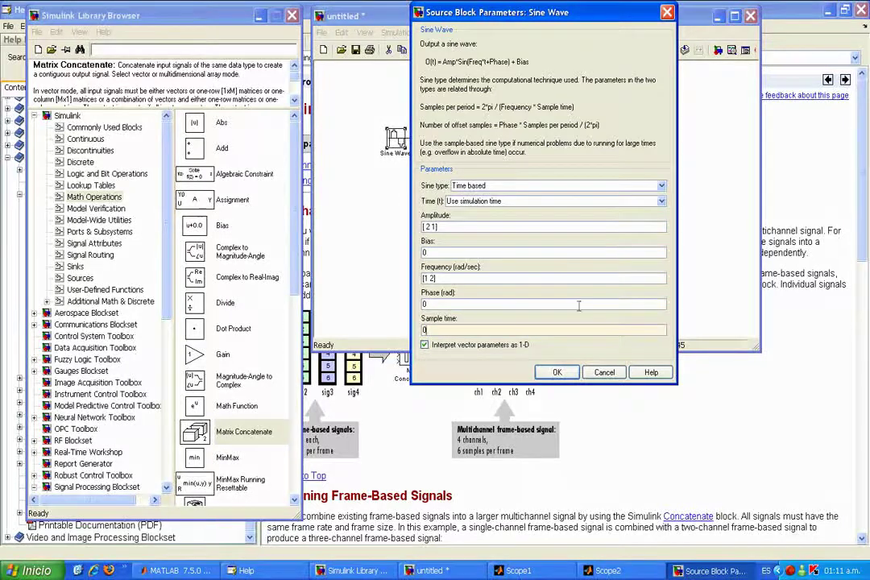
{"action": "left_click", "coordinate": [557, 372]}
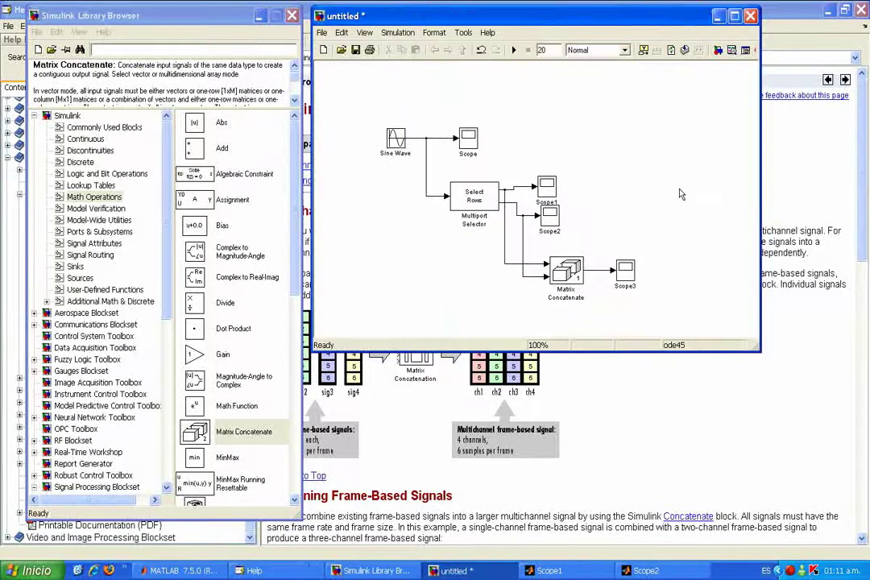
Step: Rerun the simulation and view the plots of Scope, Scope1, Scope2 and Scope3 one after another
{"action": "left_click", "coordinate": [513, 50]}
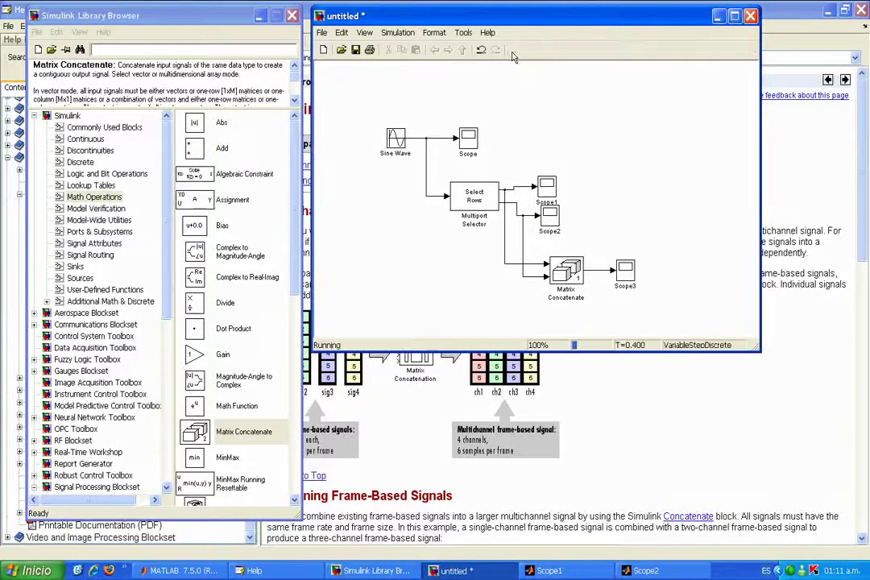
{"action": "double_click", "coordinate": [470, 138]}
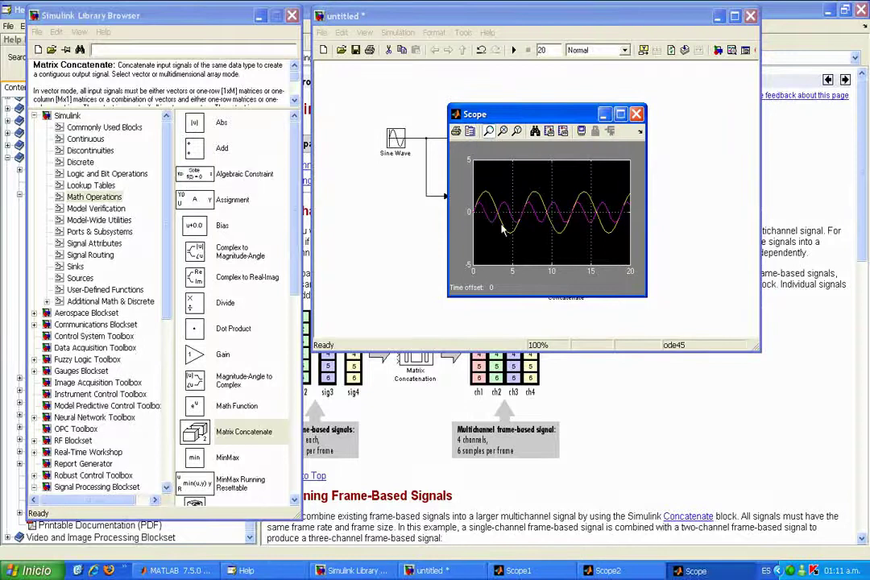
{"action": "left_click", "coordinate": [636, 114]}
{"action": "double_click", "coordinate": [542, 193]}
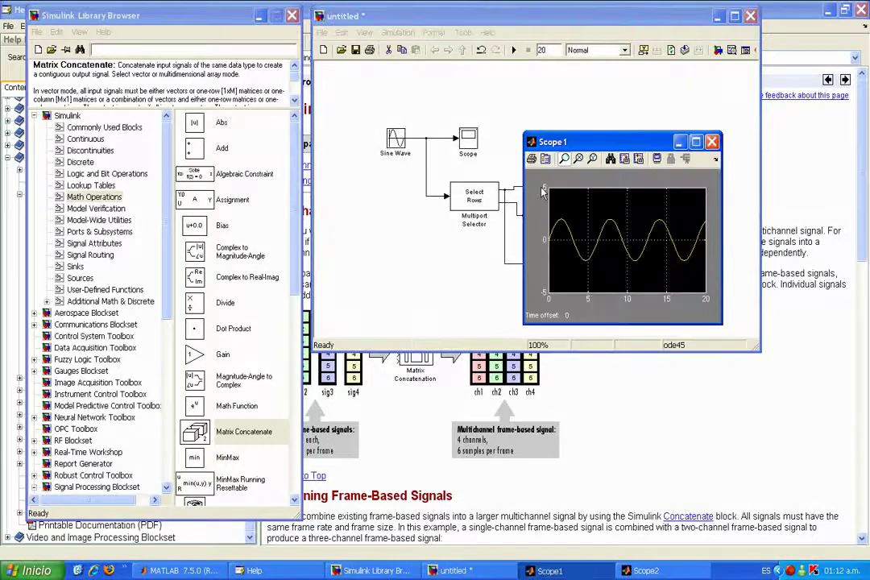
{"action": "left_click", "coordinate": [711, 141]}
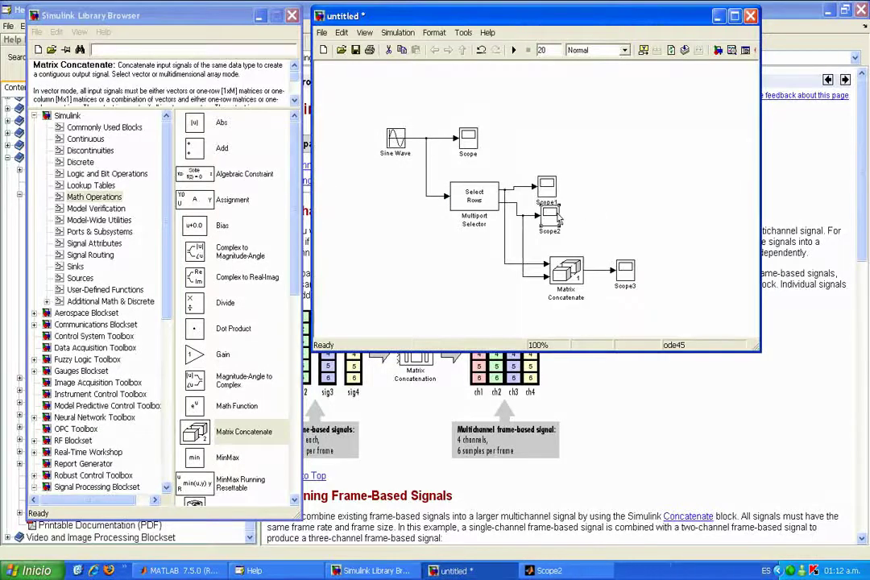
{"action": "double_click", "coordinate": [556, 218]}
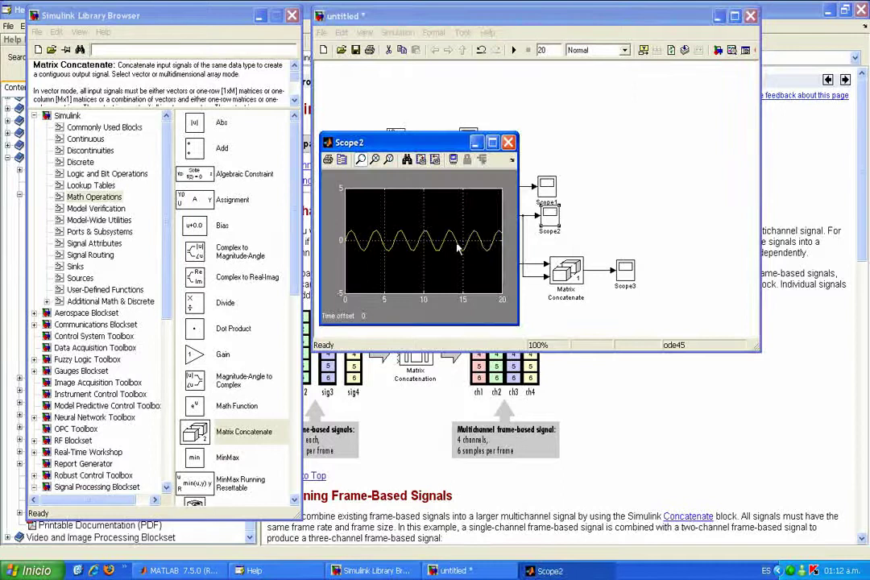
{"action": "left_click", "coordinate": [507, 142]}
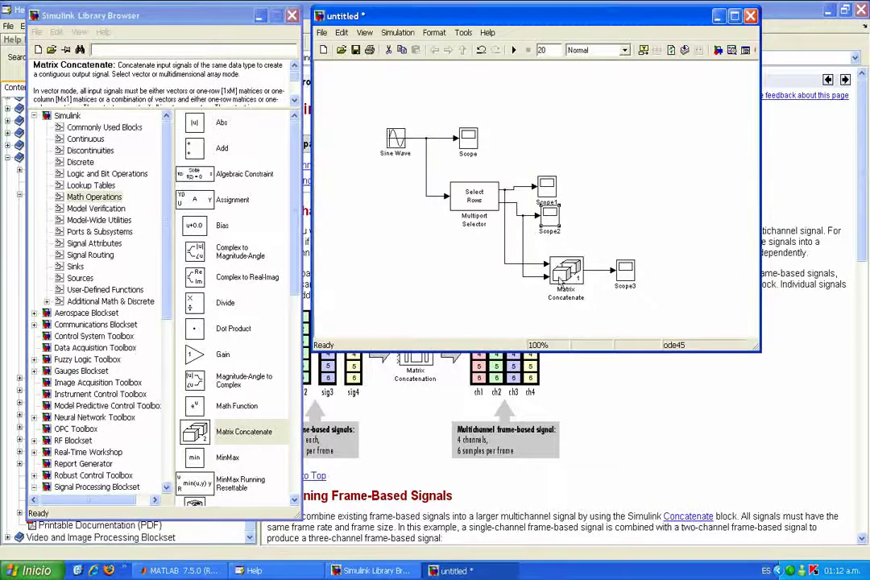
{"action": "double_click", "coordinate": [628, 269]}
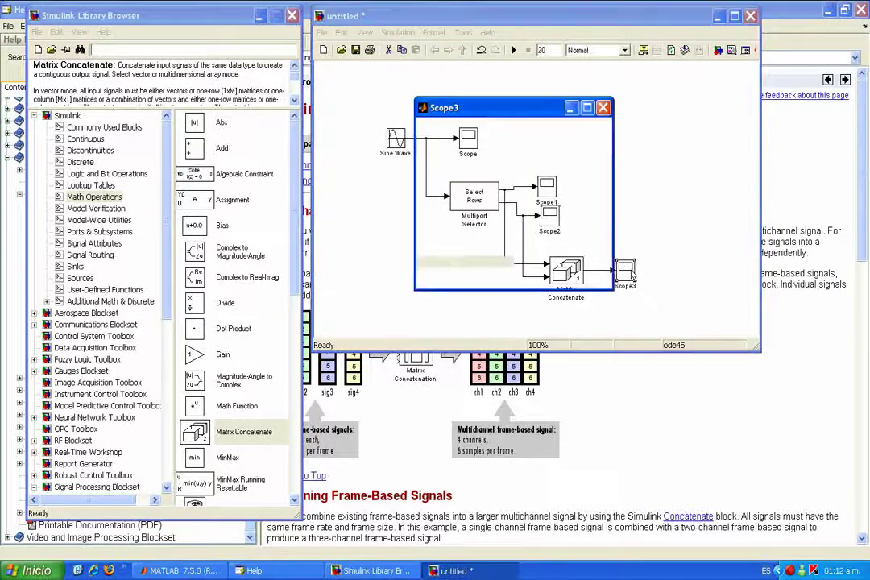